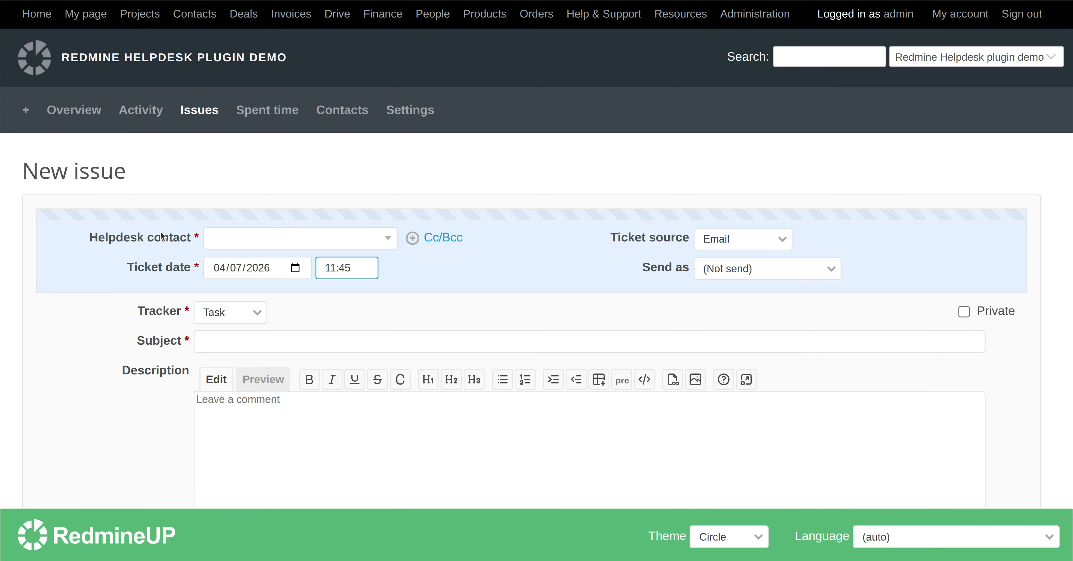
# Select Steven Ballmer (Microsoft) as the helpdesk contact and fill in the Cc and Bcc e-mail addresses
pyautogui.click(264, 239)
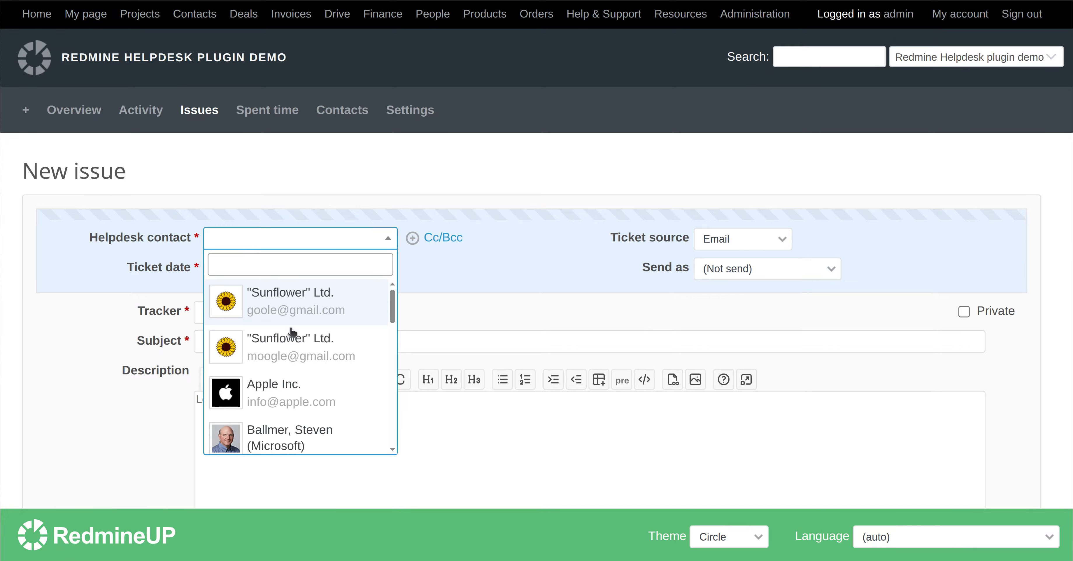
pyautogui.click(297, 437)
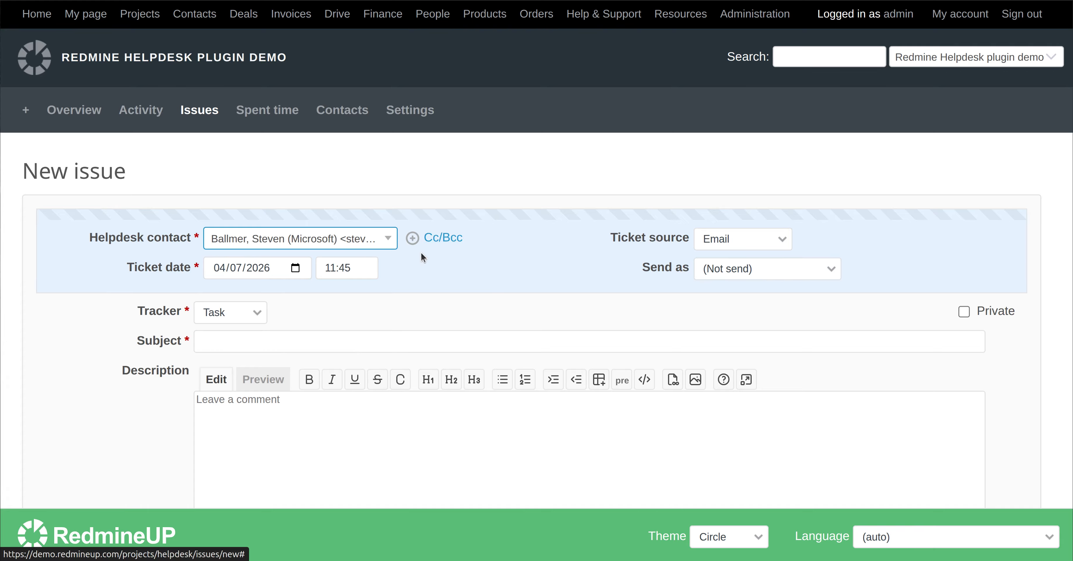
pyautogui.click(449, 239)
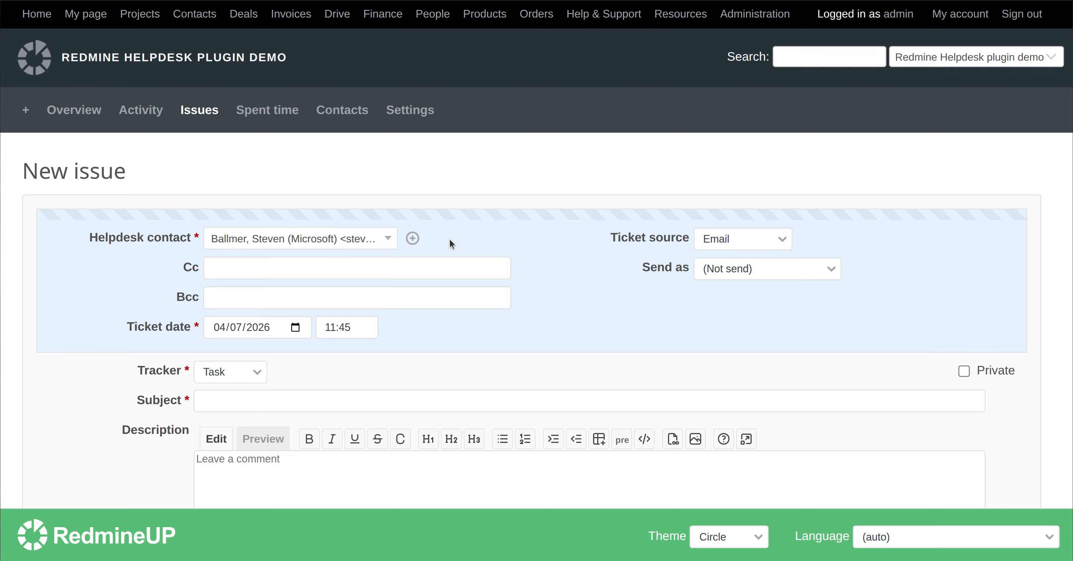
pyautogui.click(382, 272)
pyautogui.click(325, 297)
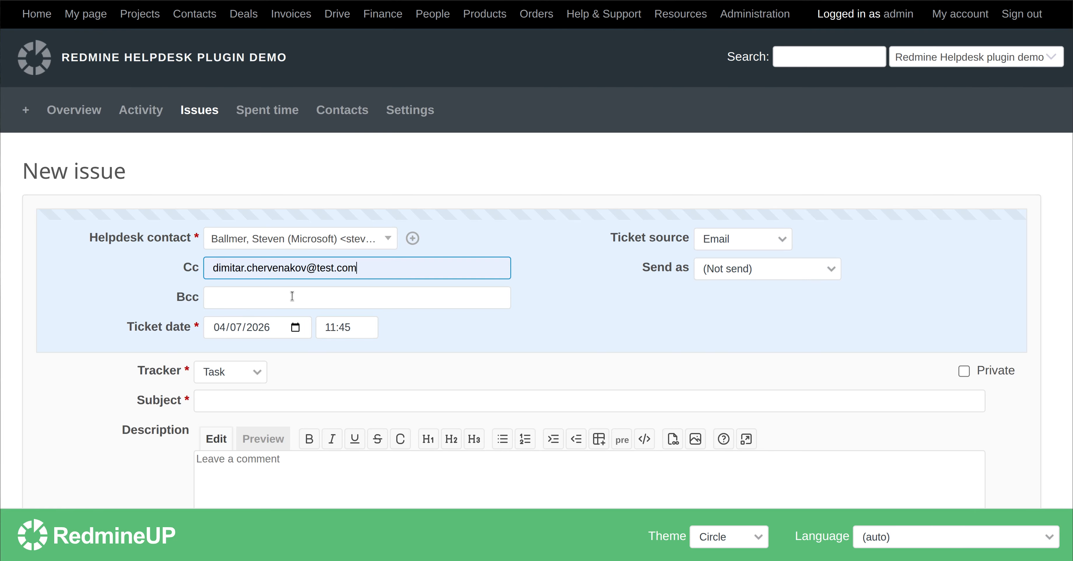
pyautogui.click(275, 301)
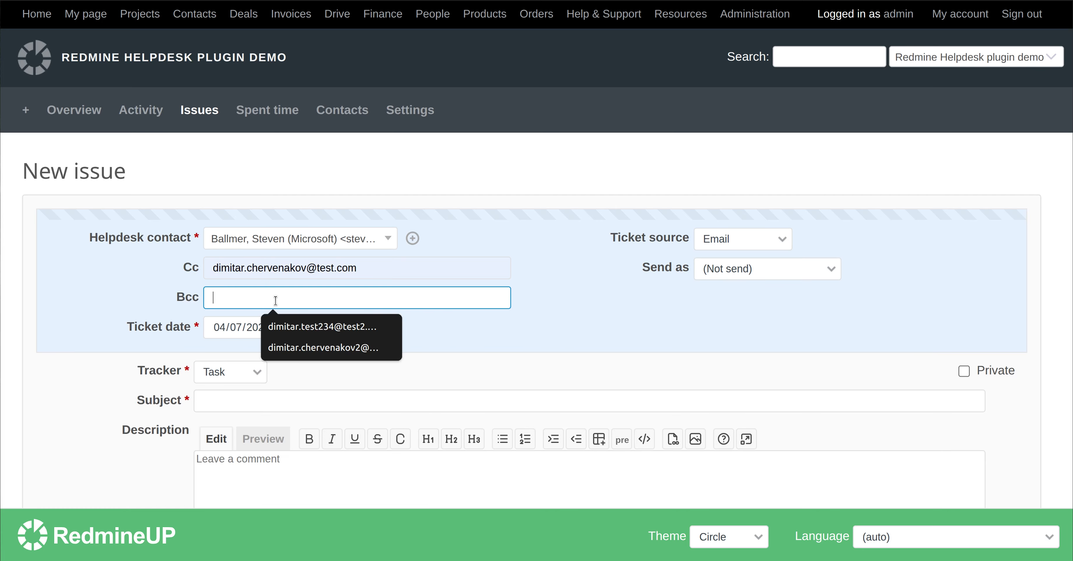
pyautogui.click(300, 334)
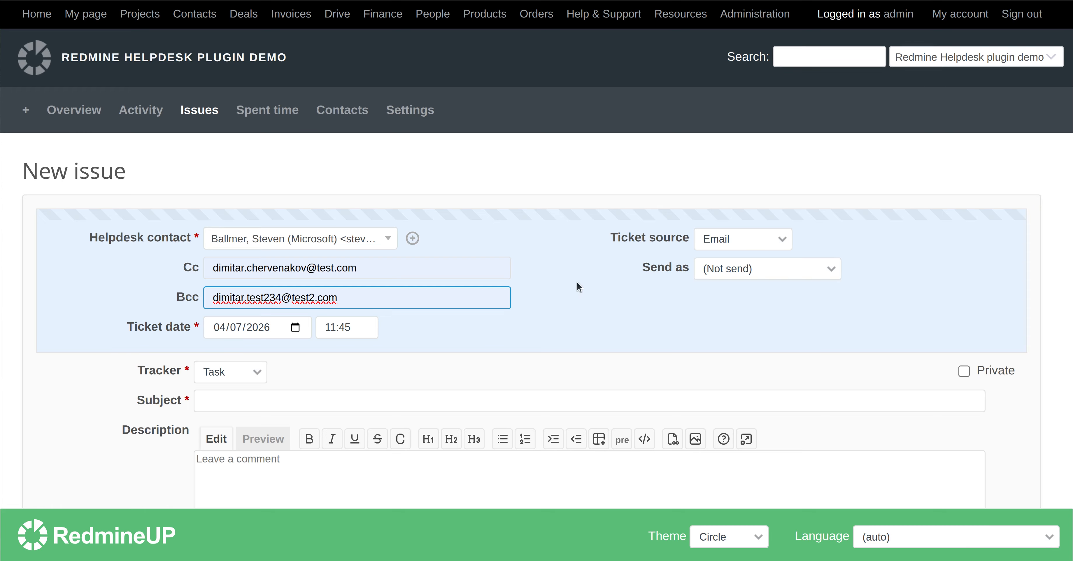
# Set the ticket to send as initial message and enter the subject "testing the CC and BCC :)"
pyautogui.click(733, 270)
pyautogui.click(750, 322)
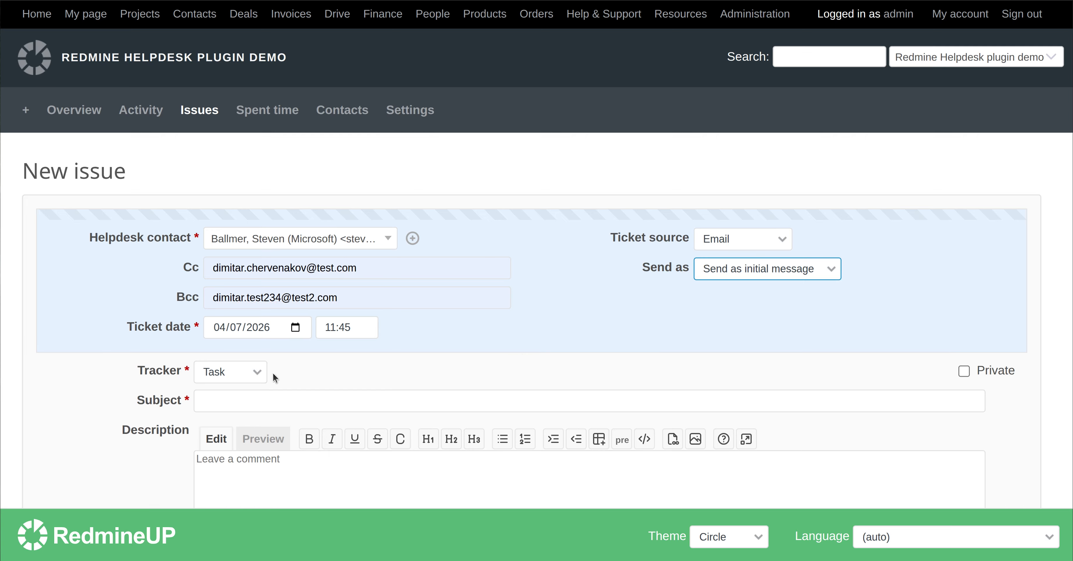
pyautogui.click(275, 400)
pyautogui.write('tes')
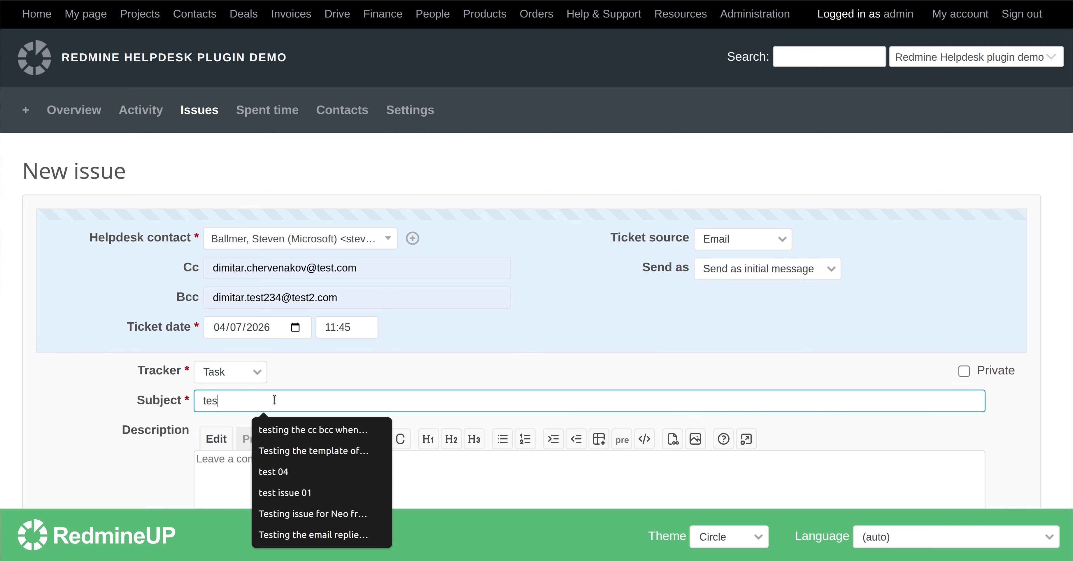
pyautogui.write('ting the CC and BCC ')
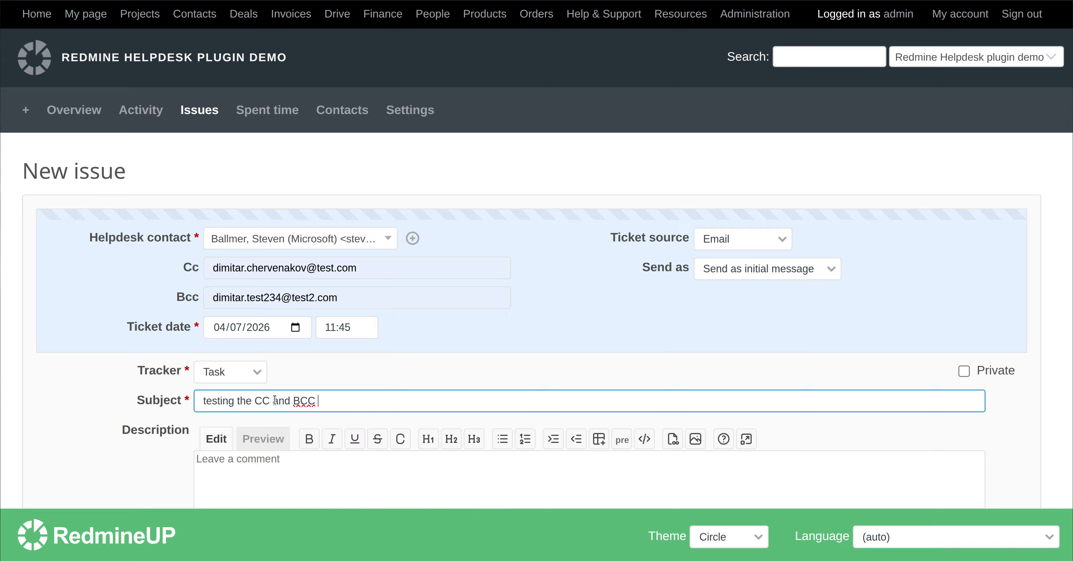
pyautogui.write(':)')
# Add the items "test" and "test1" to the issue's checklist custom field
pyautogui.scroll(-3, 566, 348)
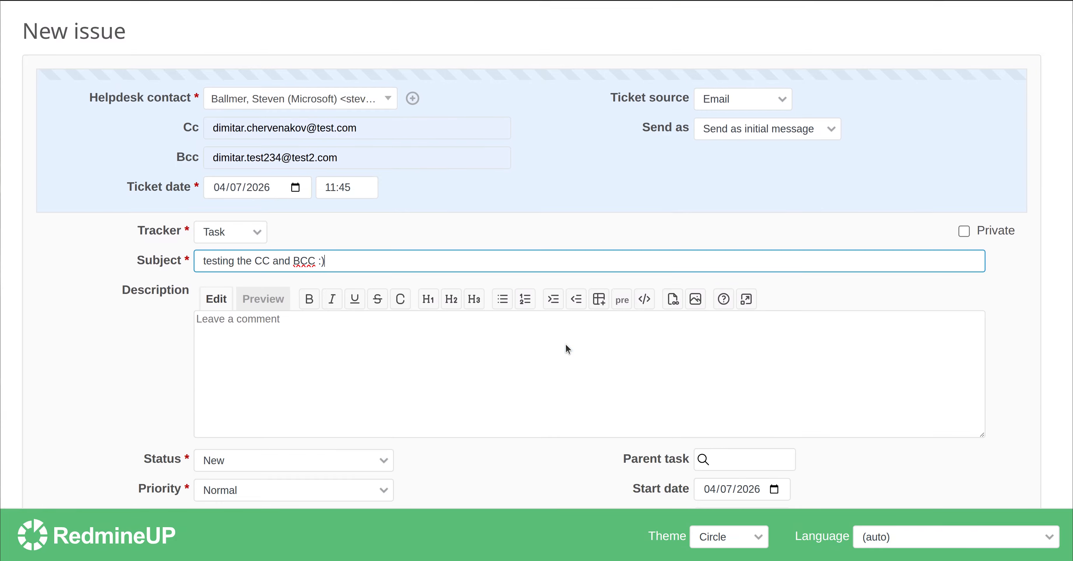
pyautogui.scroll(-5, 562, 340)
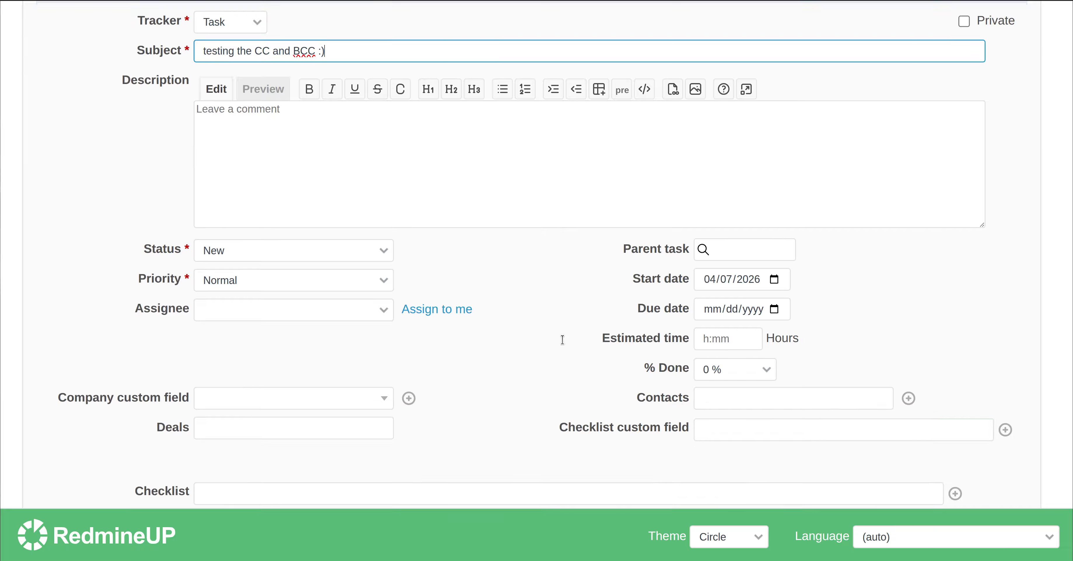
pyautogui.click(778, 421)
pyautogui.write('te')
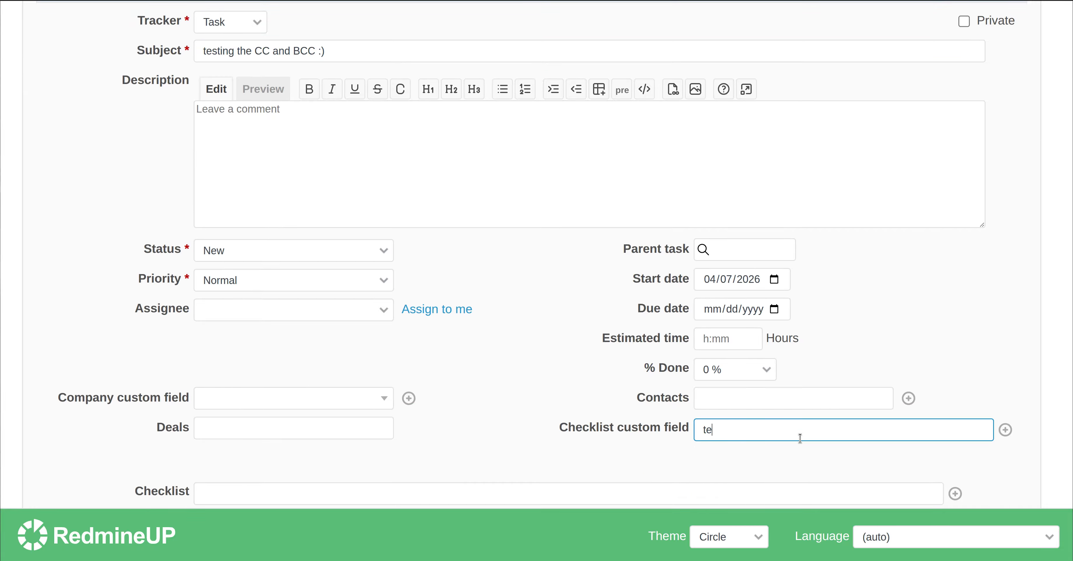
pyautogui.write('st')
pyautogui.press('Return')
pyautogui.write('test')
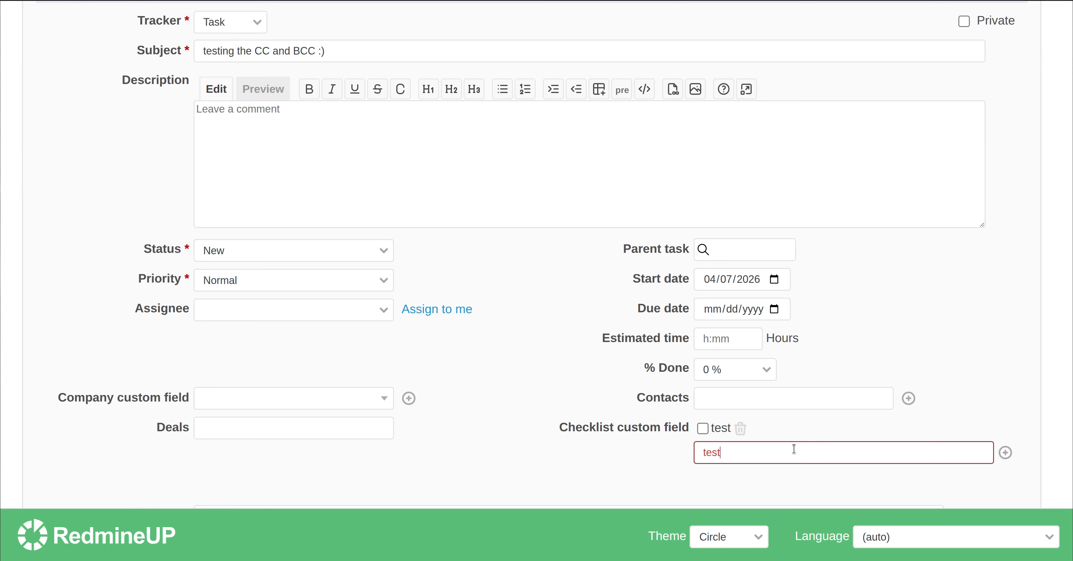
pyautogui.write('1')
pyautogui.press('Return')
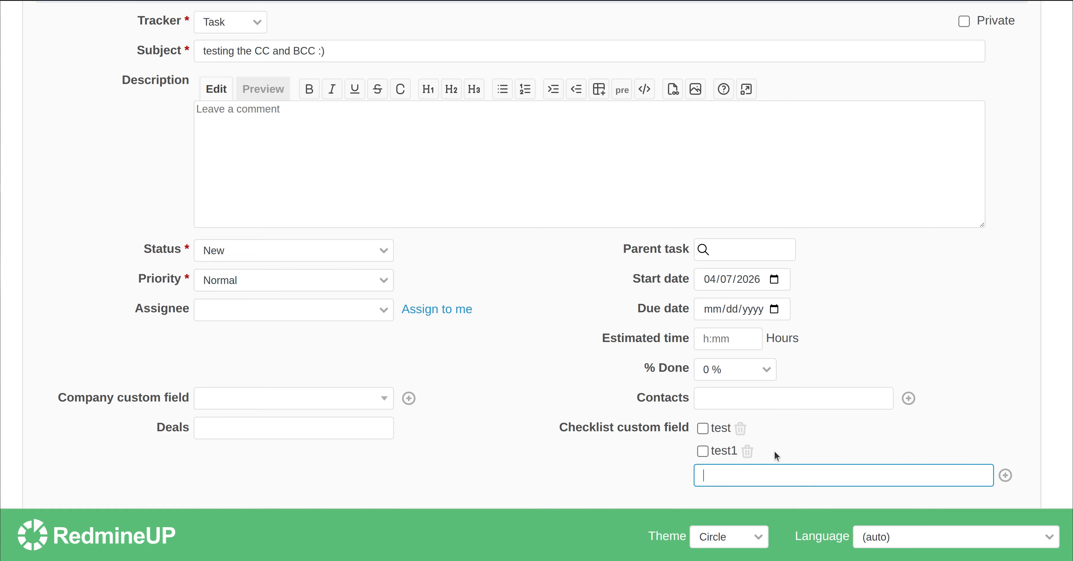
# Copy the subject text "testing the CC and BCC :)" into the issue's description
pyautogui.scroll(1, 474, 314)
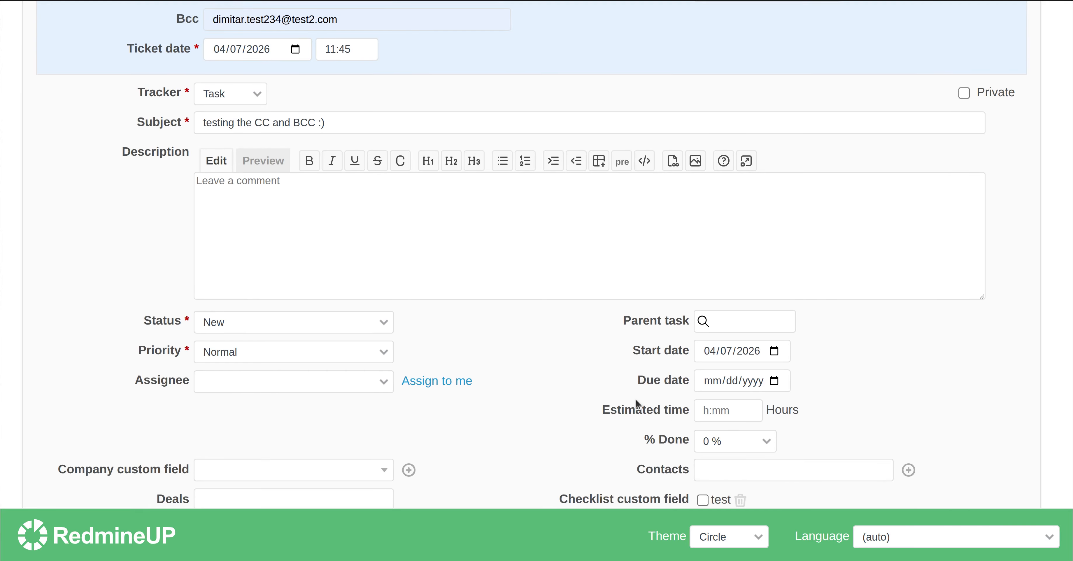
pyautogui.scroll(-3, 687, 417)
pyautogui.scroll(3, 430, 299)
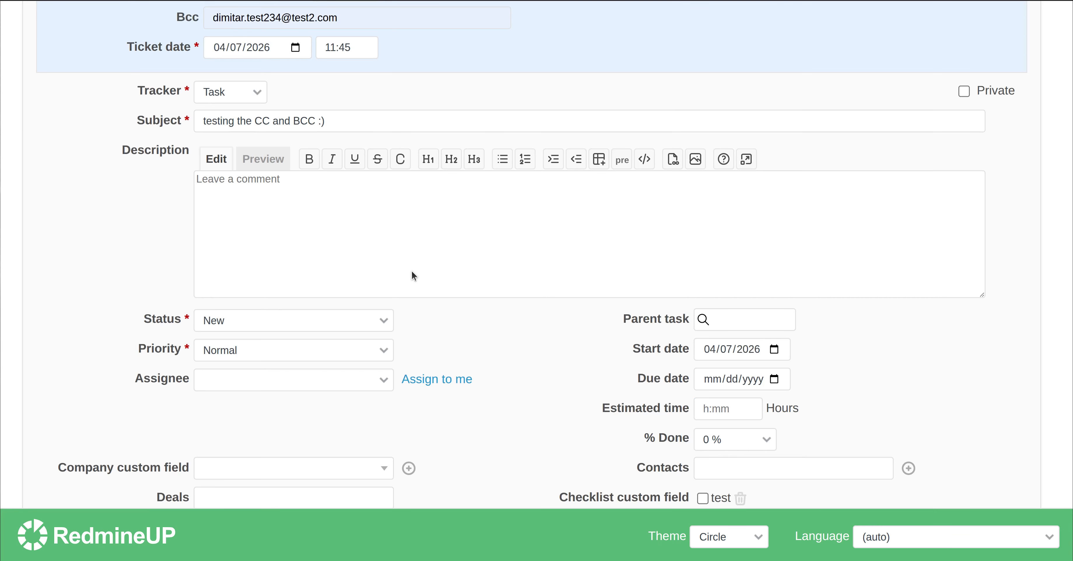
pyautogui.click(302, 221)
pyautogui.tripleClick(277, 125)
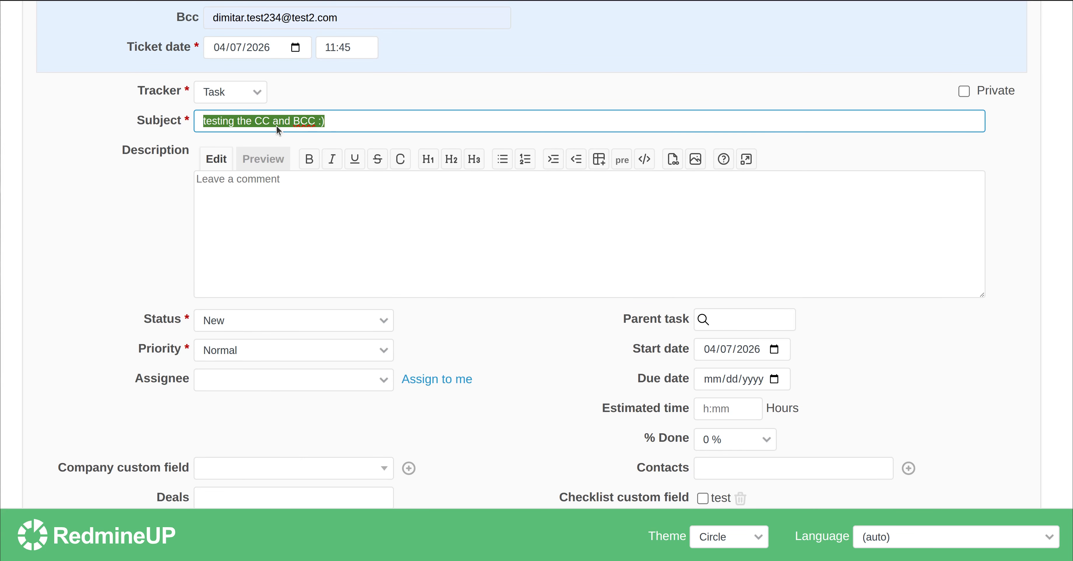
pyautogui.rightClick(277, 125)
pyautogui.click(309, 190)
pyautogui.click(280, 205)
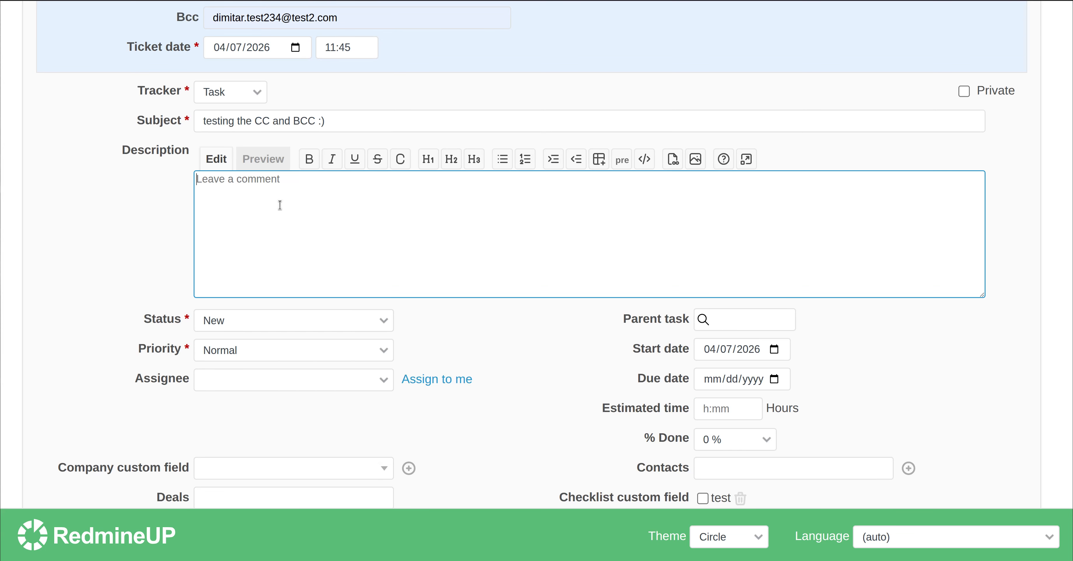
pyautogui.rightClick(326, 244)
pyautogui.click(333, 307)
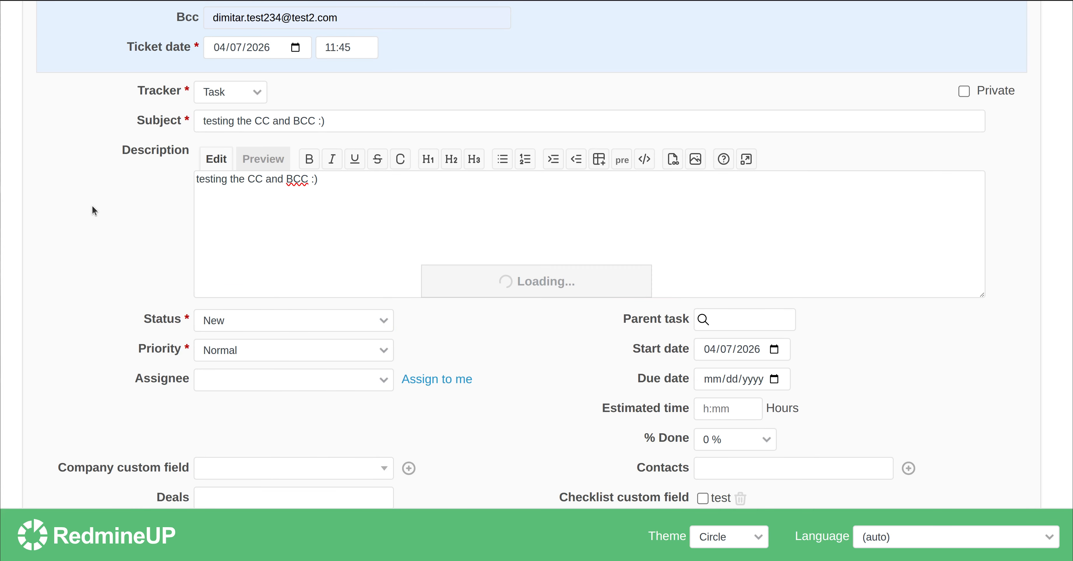
# Assign the issue to yourself and create it
pyautogui.click(446, 378)
pyautogui.scroll(-5, 103, 263)
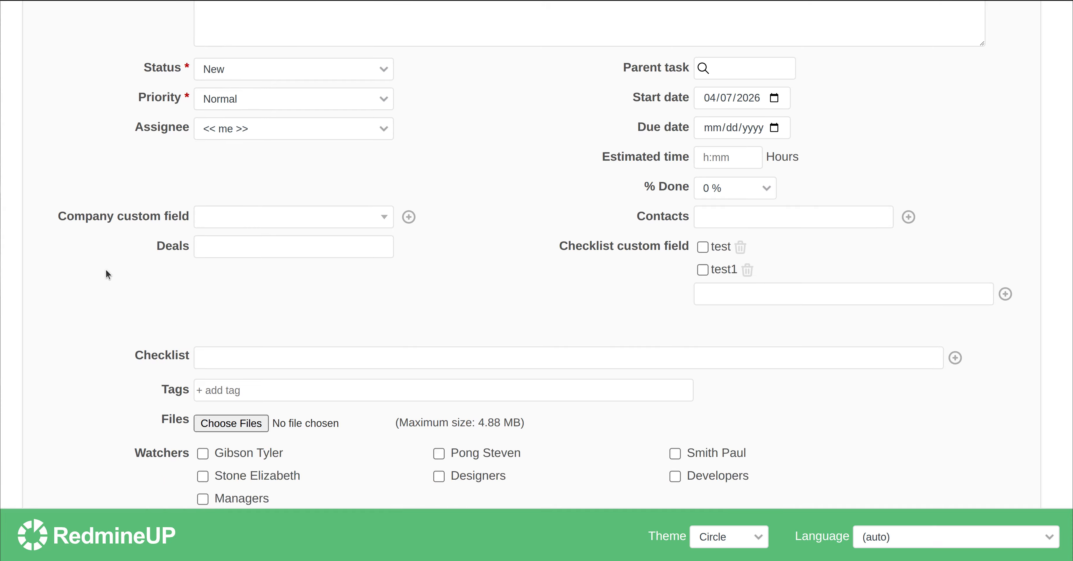
pyautogui.click(74, 435)
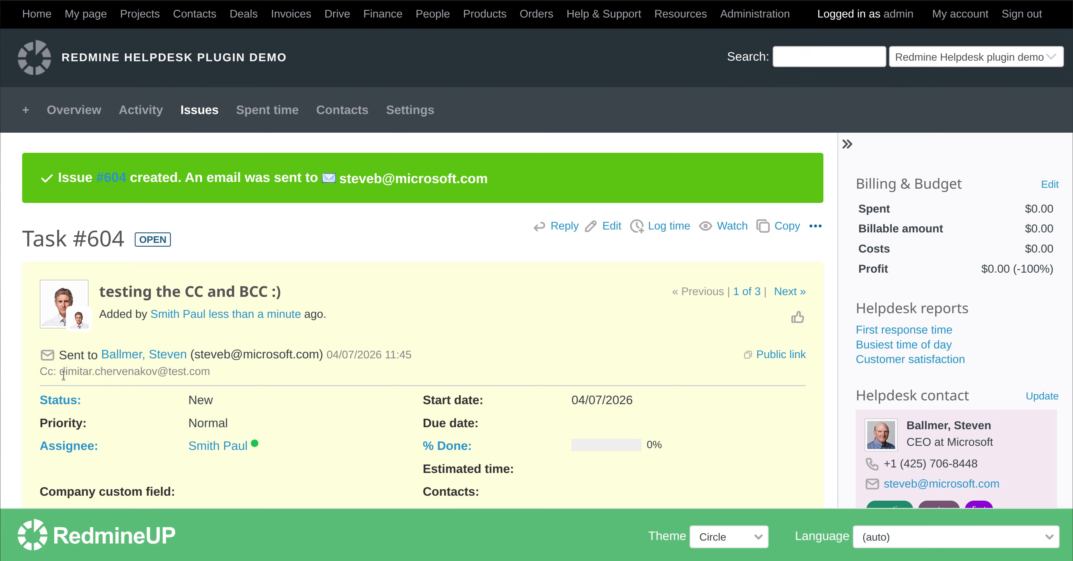
# Start a reply on the created issue and open its To, Cc and Bcc recipients for editing
pyautogui.moveTo(63, 374); pyautogui.dragTo(229, 383)
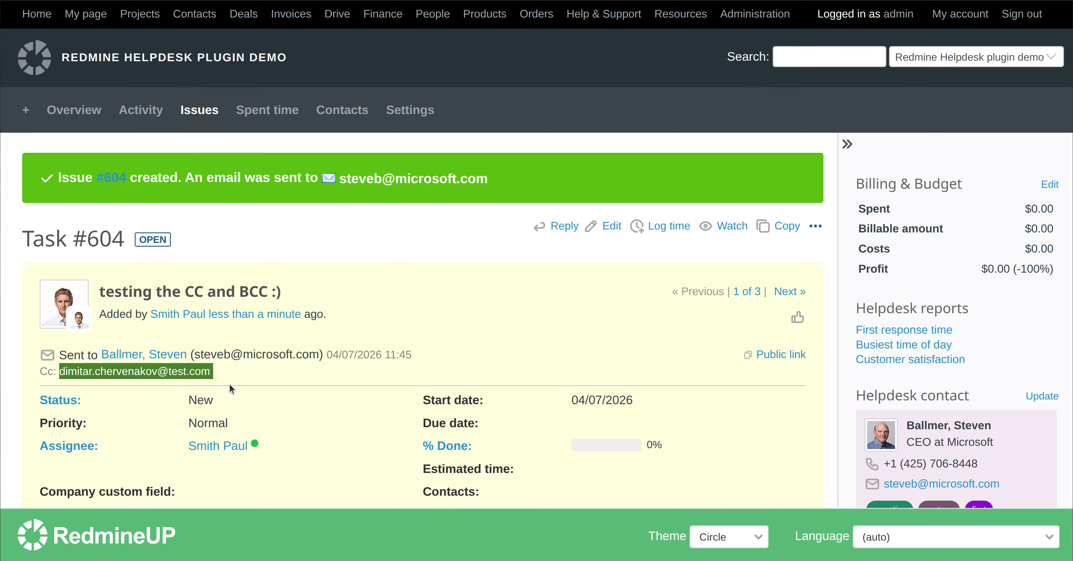
pyautogui.click(312, 386)
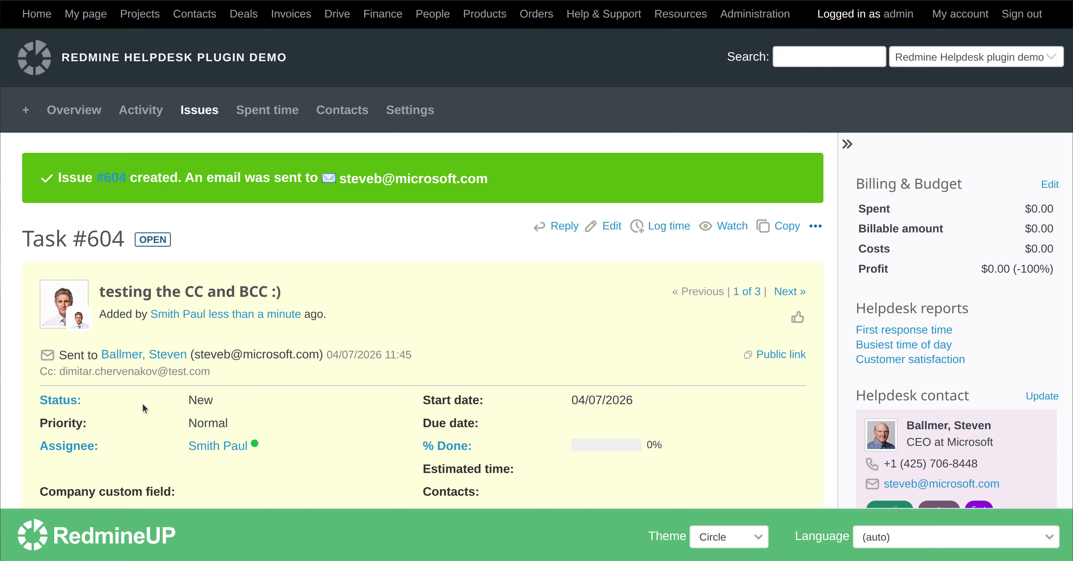
pyautogui.scroll(-10, 430, 297)
pyautogui.scroll(7, 430, 298)
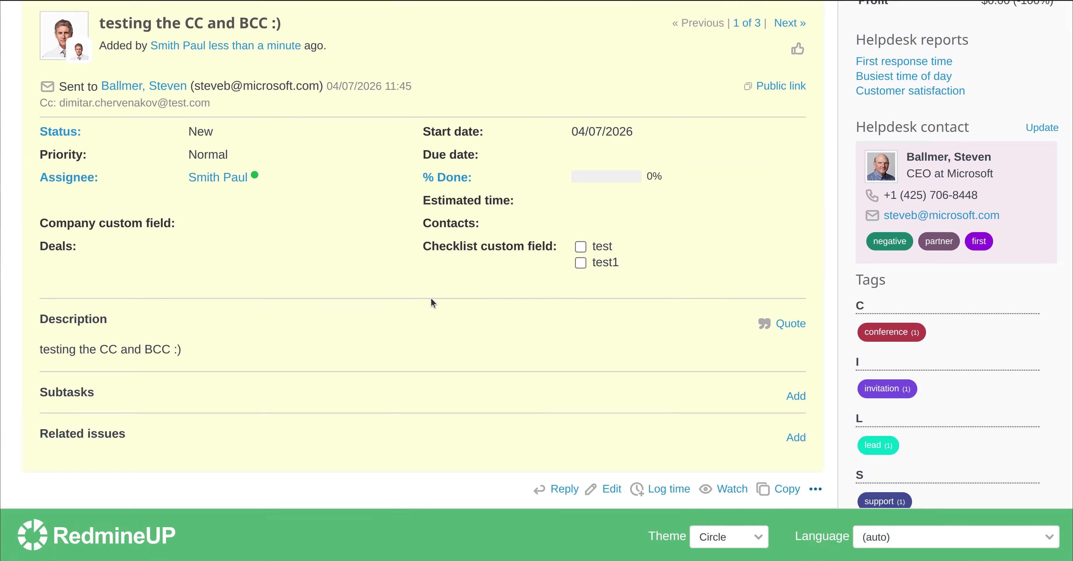
pyautogui.click(559, 88)
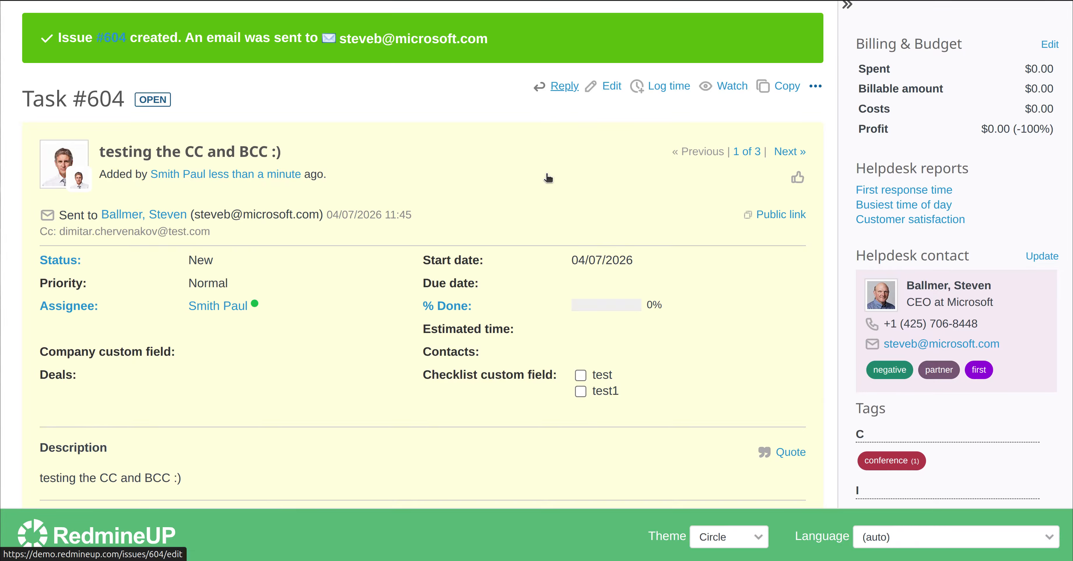
pyautogui.scroll(-2, 476, 276)
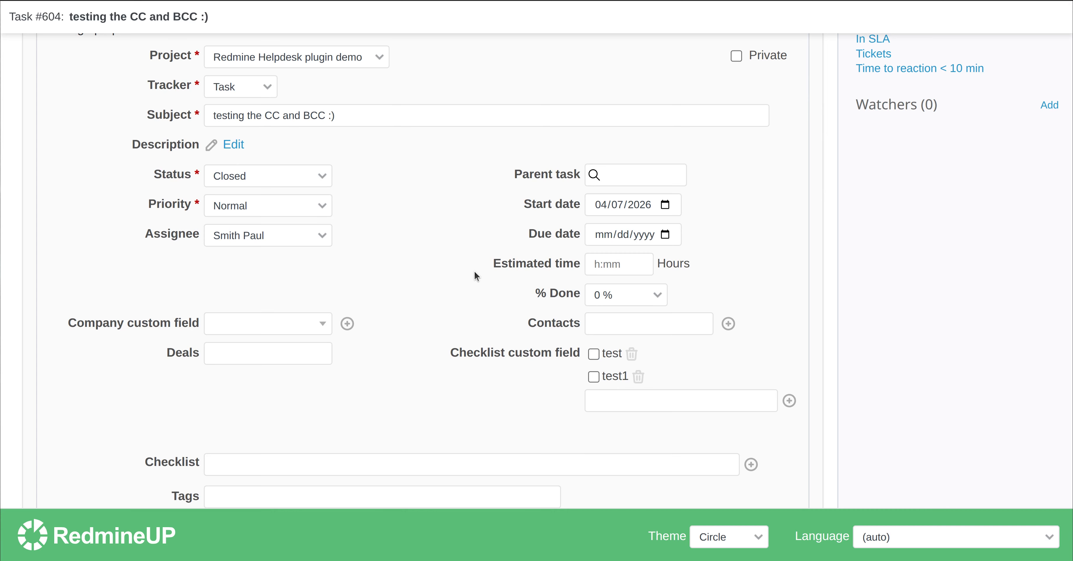
pyautogui.scroll(-8, 477, 276)
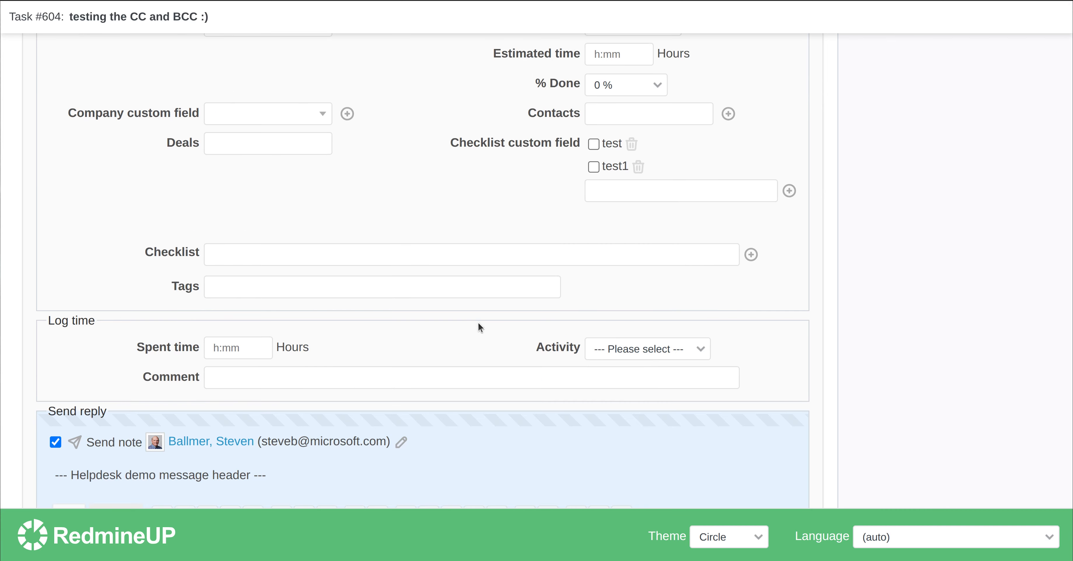
pyautogui.click(403, 373)
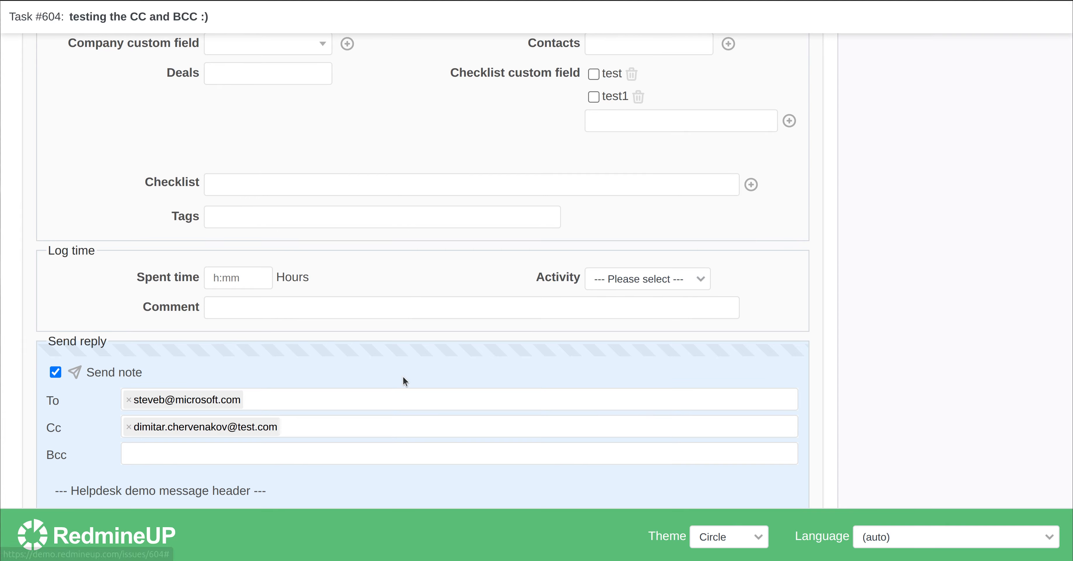
pyautogui.scroll(-2, 295, 358)
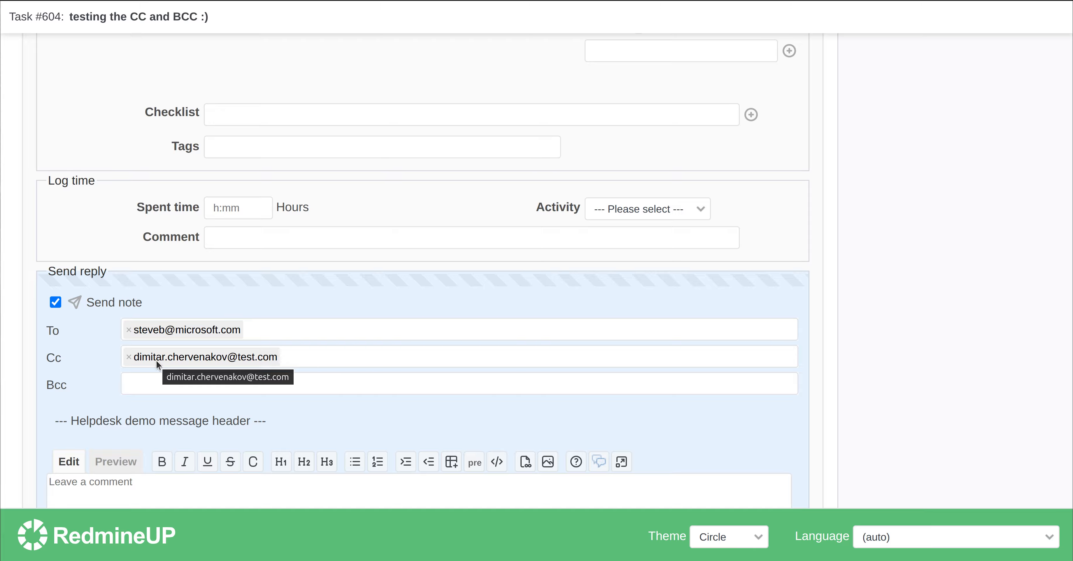
# Replace the reply's To recipient with Timothy Cook (Apple Inc.)
pyautogui.click(129, 330)
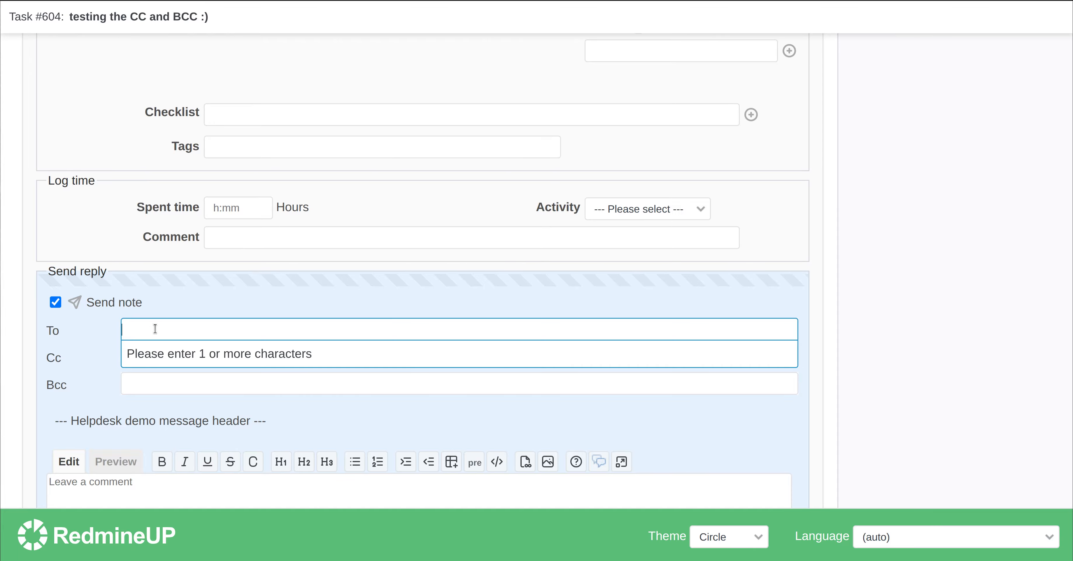
pyautogui.click(155, 329)
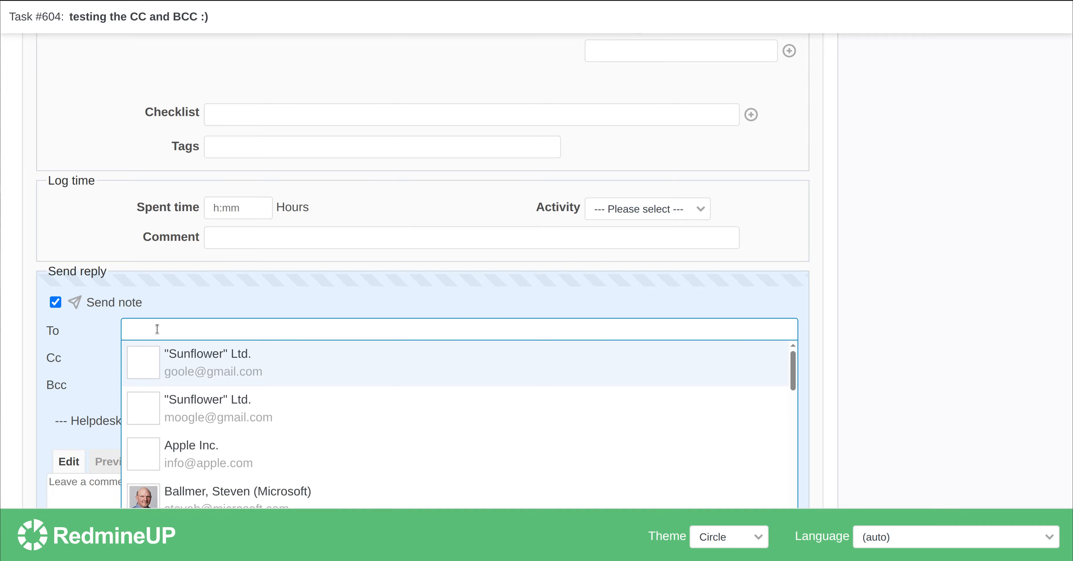
pyautogui.scroll(-4, 279, 431)
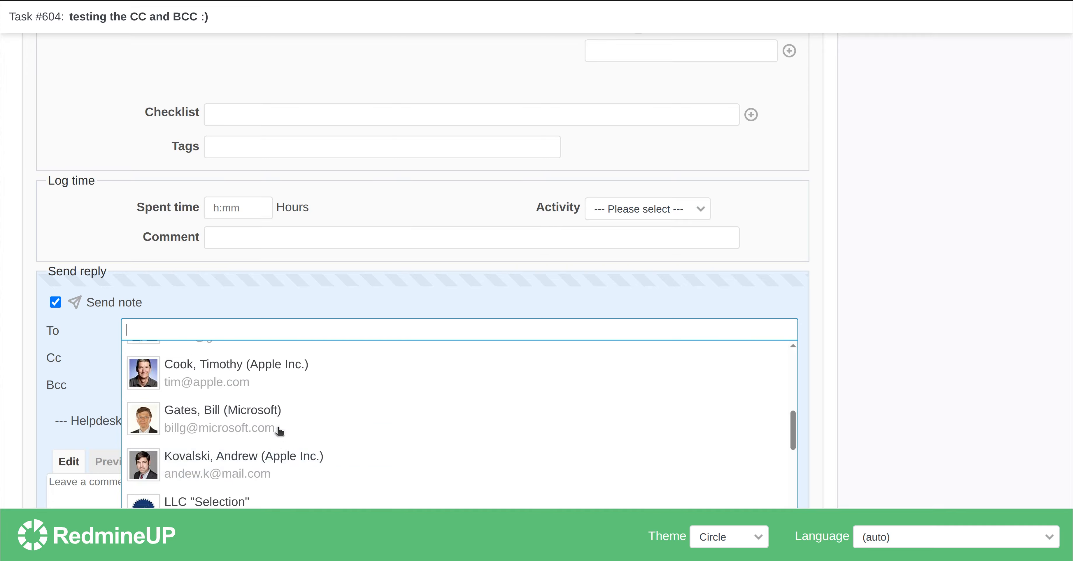
pyautogui.click(234, 360)
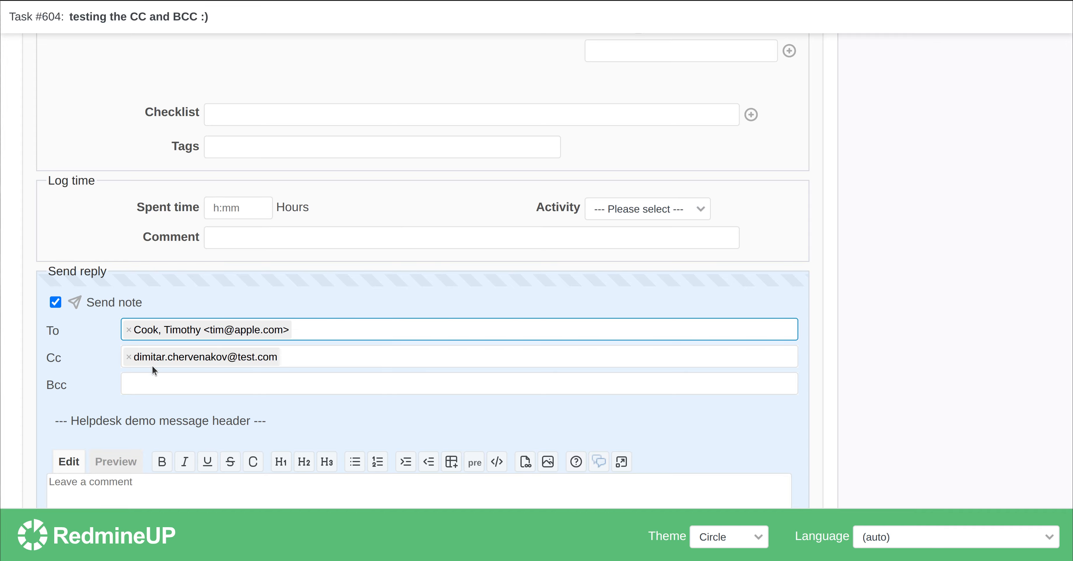
# Replace the reply's existing Cc recipient with both "Sunflower" Ltd. company entries and Apple Inc
pyautogui.click(129, 357)
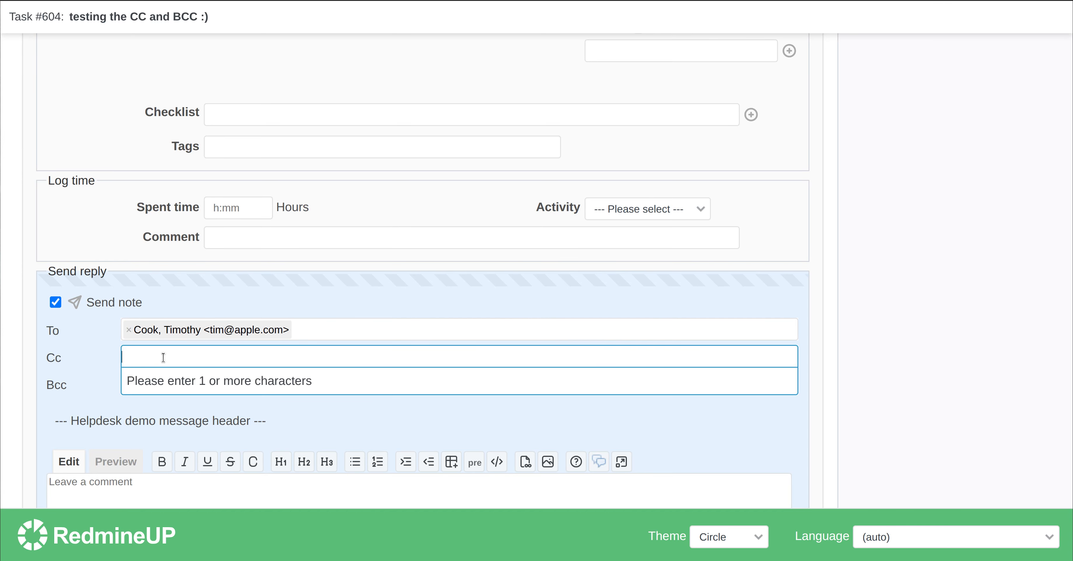
pyautogui.click(164, 357)
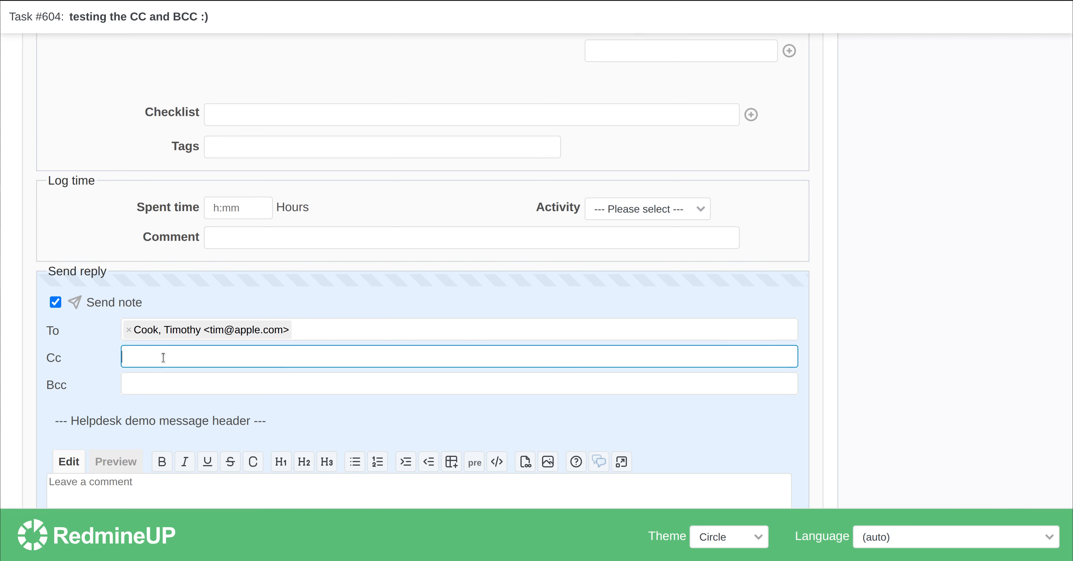
pyautogui.click(163, 357)
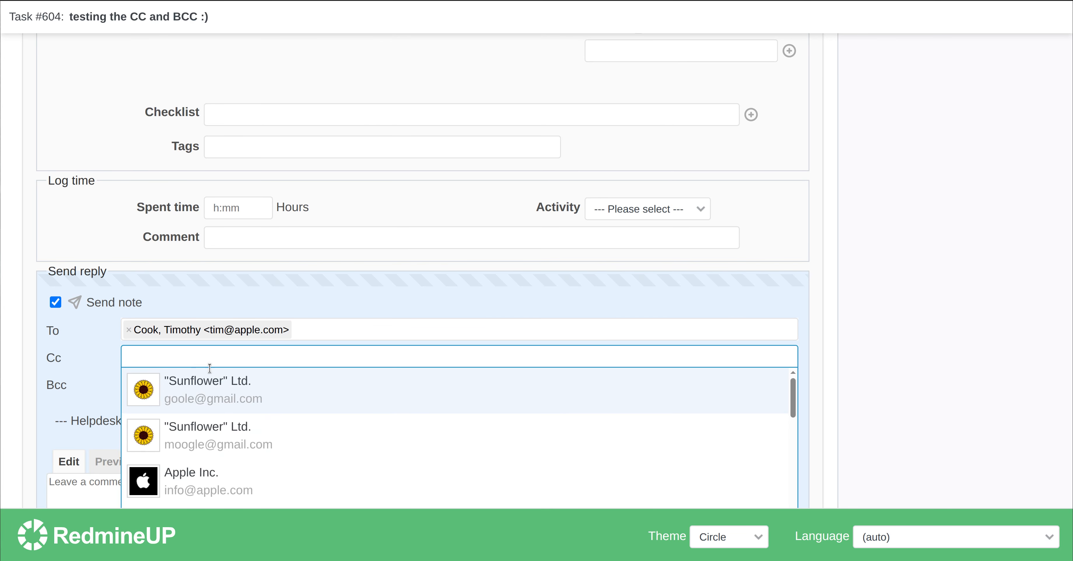
pyautogui.click(228, 392)
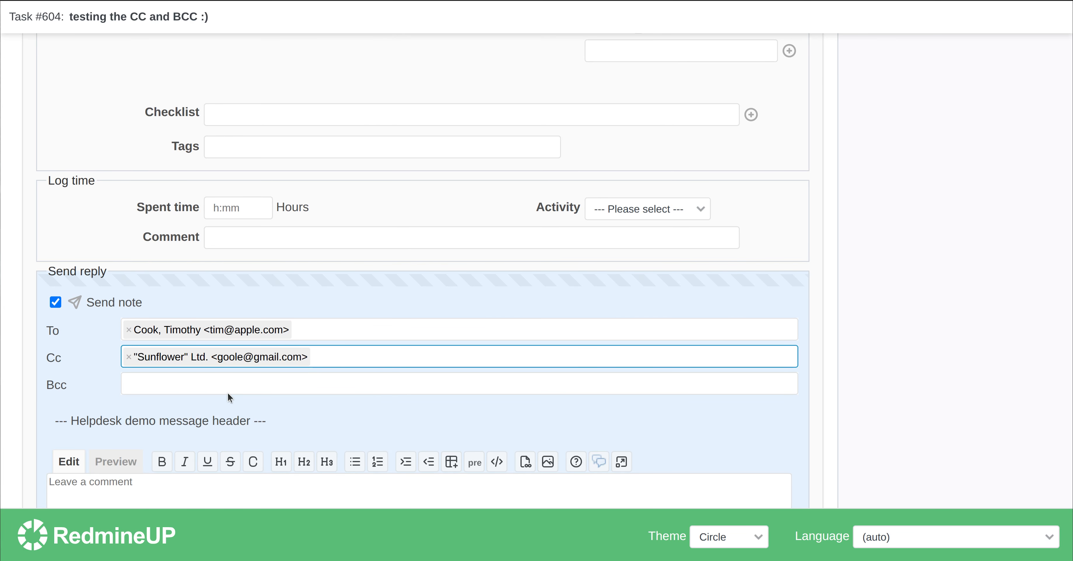
pyautogui.press('space')
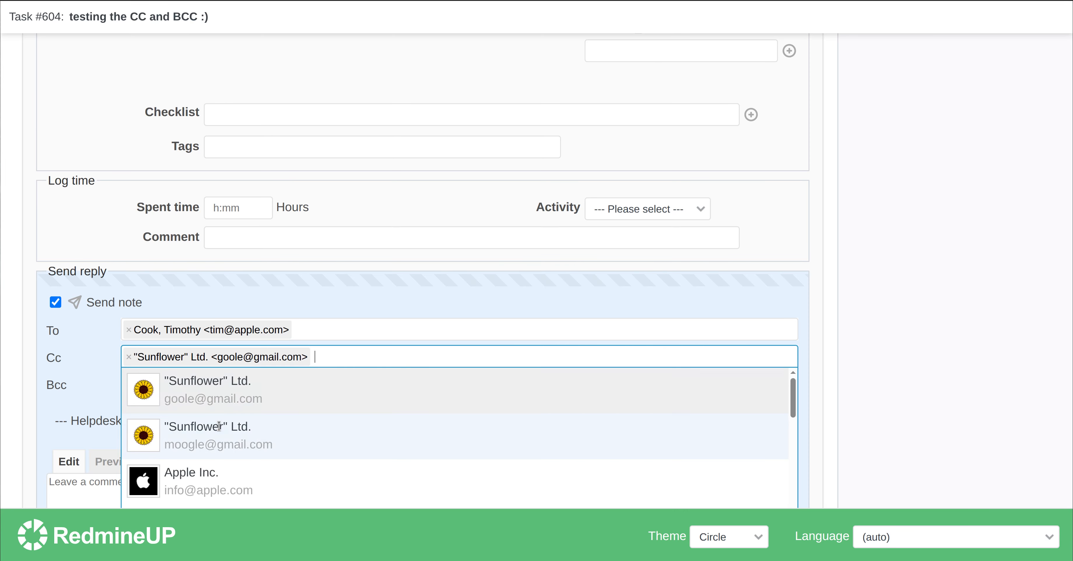
pyautogui.click(219, 426)
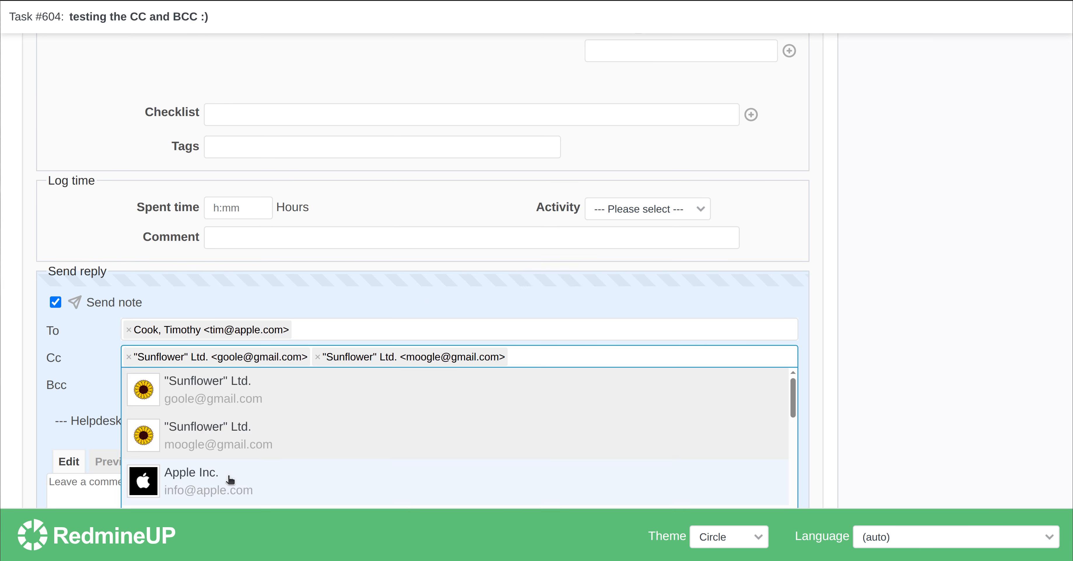
pyautogui.click(229, 480)
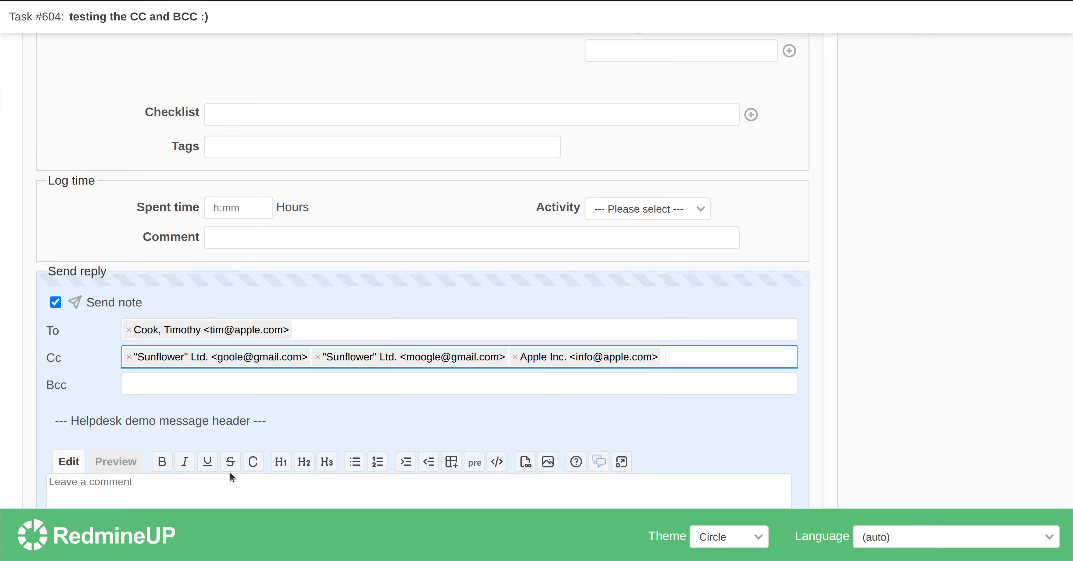
# Add Steven Ballmer (Microsoft) and David Beckham ("Sunflower" Ltd.) to the reply's Cc recipients
pyautogui.scroll(-2, 299, 459)
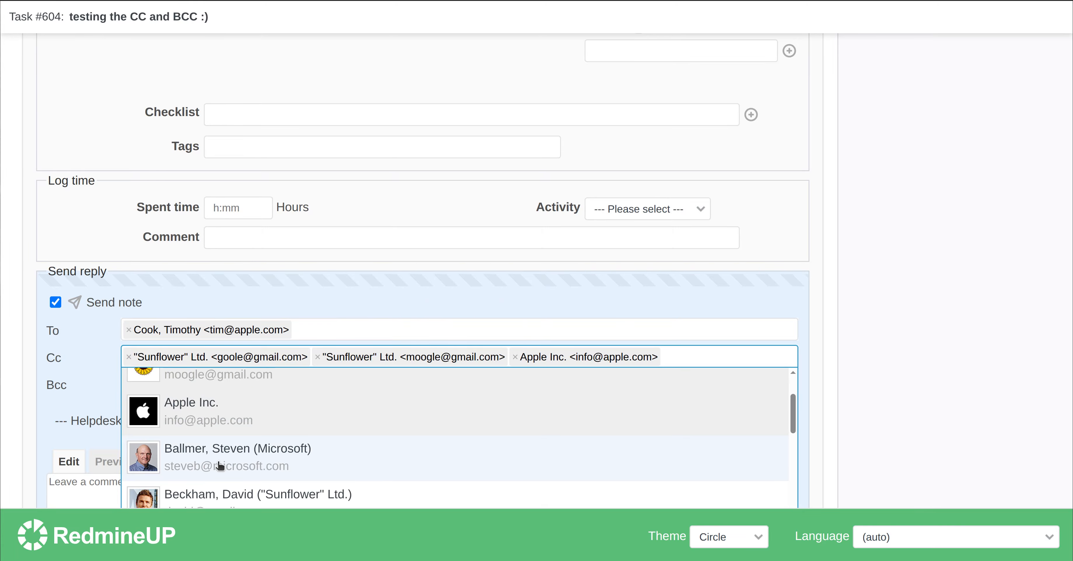
pyautogui.click(221, 465)
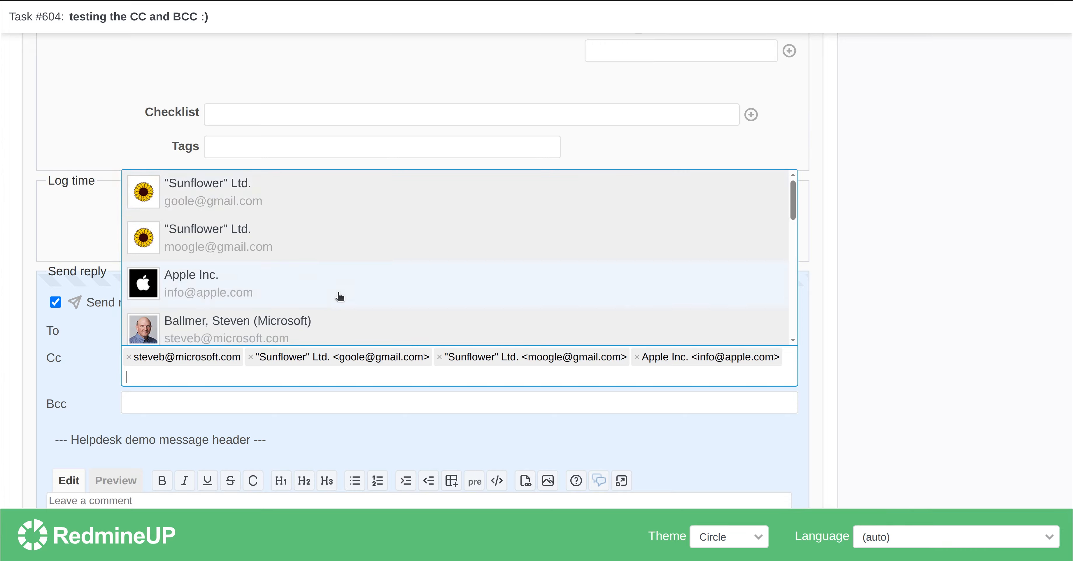
pyautogui.scroll(-2, 340, 296)
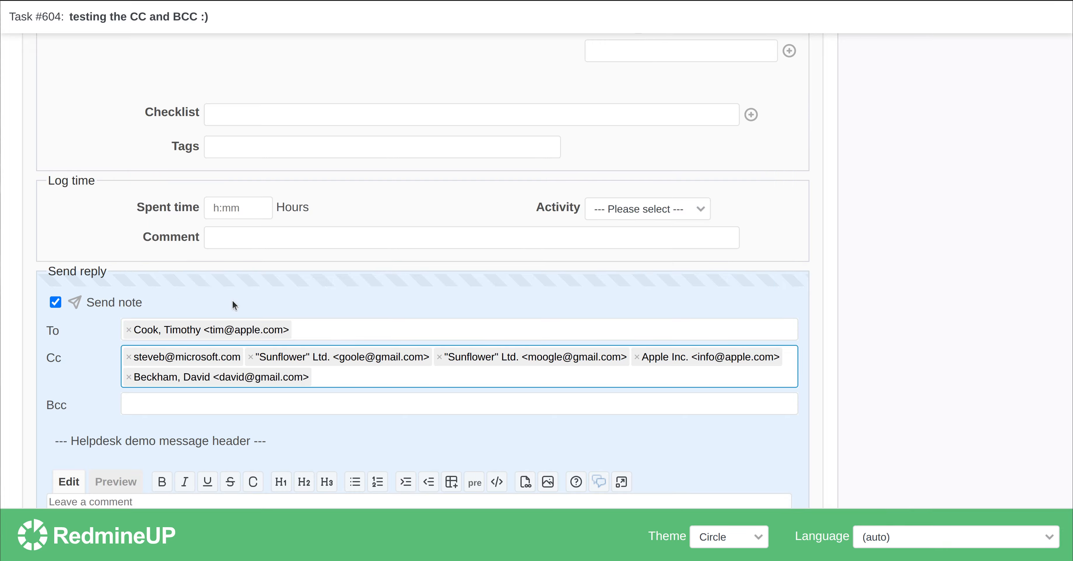
# Try to add the LLC "Selection" contact listed just below David Beckham to Cc, and reselect David Beckham
pyautogui.press('space')
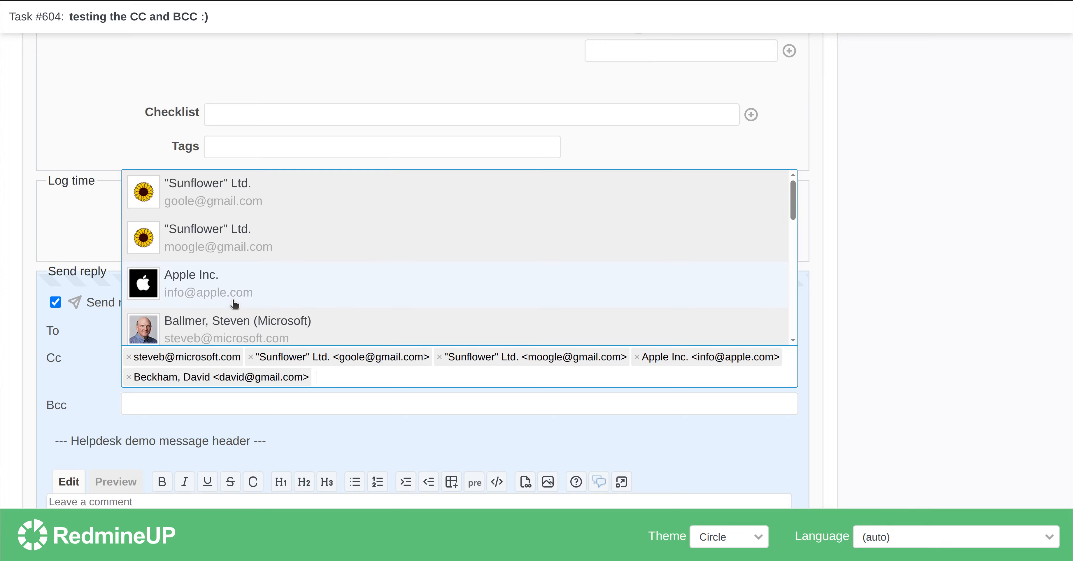
pyautogui.scroll(-2, 388, 302)
pyautogui.scroll(-2, 215, 326)
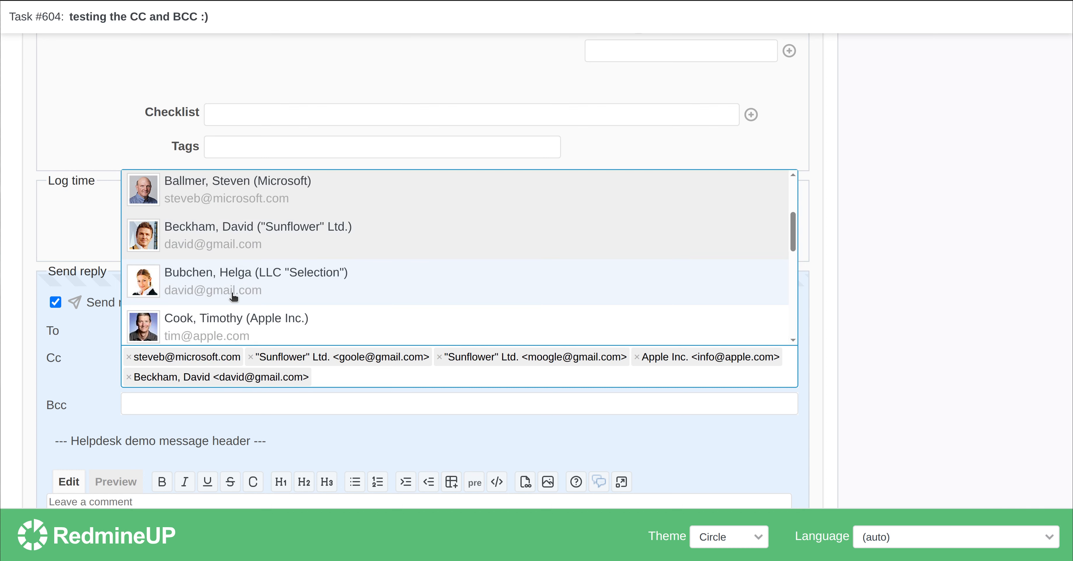
pyautogui.click(230, 279)
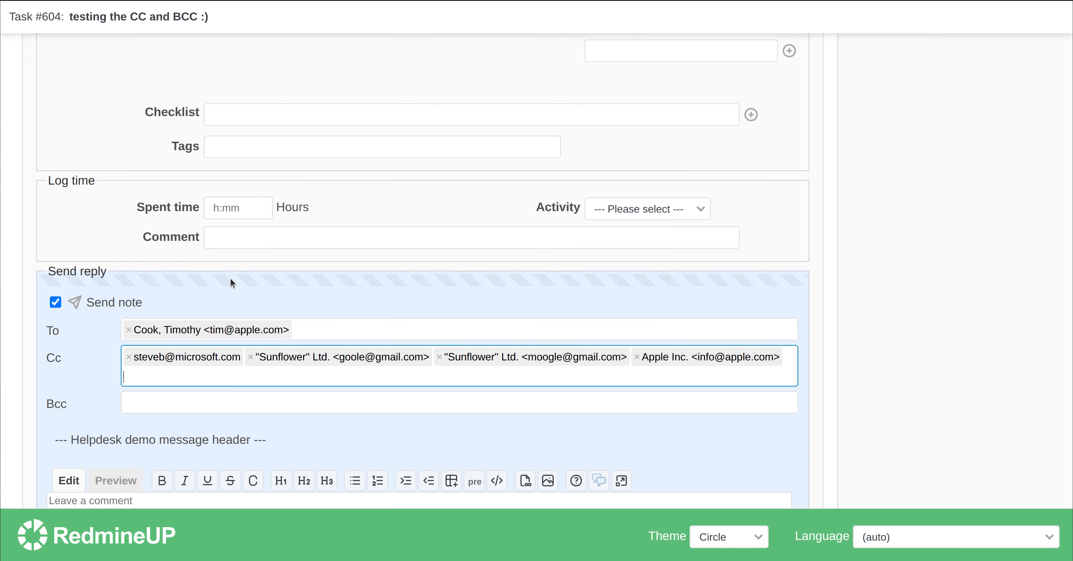
pyautogui.press('space')
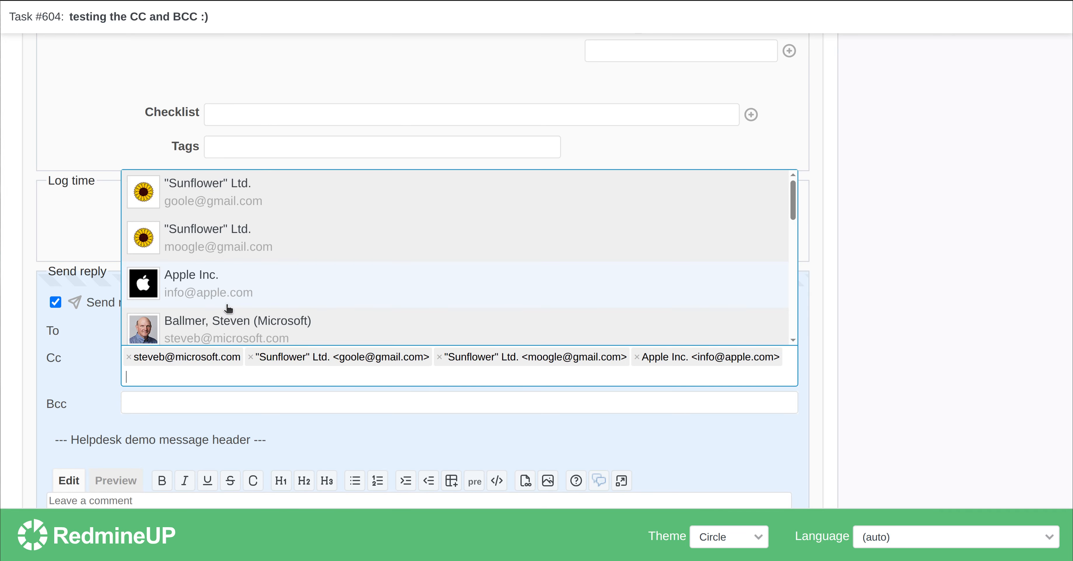
pyautogui.scroll(-3, 223, 300)
pyautogui.click(234, 290)
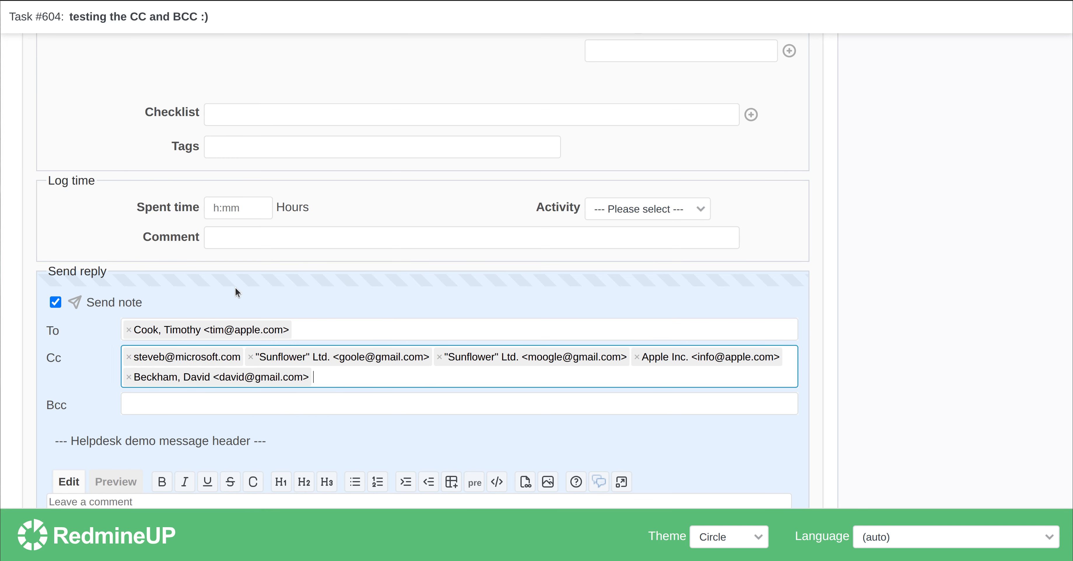
# Add the Microsoft company entry to the reply's Cc recipients
pyautogui.scroll(-2, 338, 375)
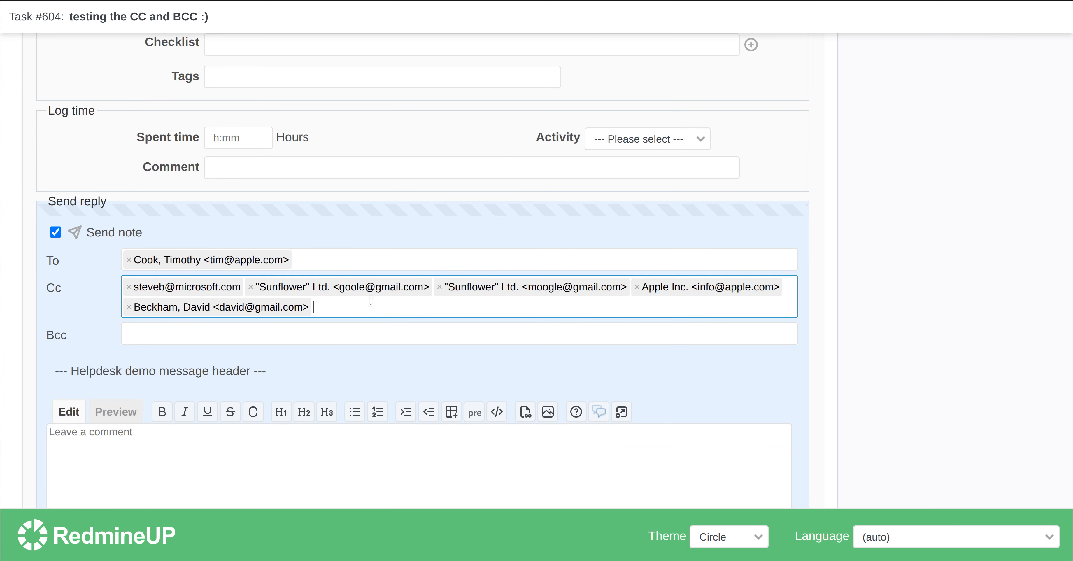
pyautogui.click(371, 301)
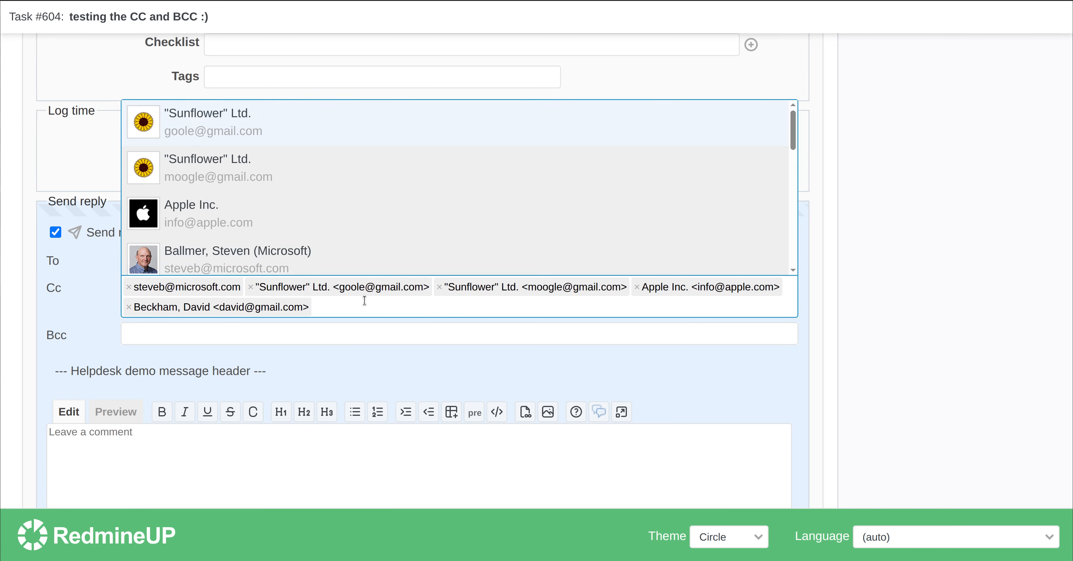
pyautogui.scroll(-1, 299, 227)
pyautogui.scroll(-5, 299, 227)
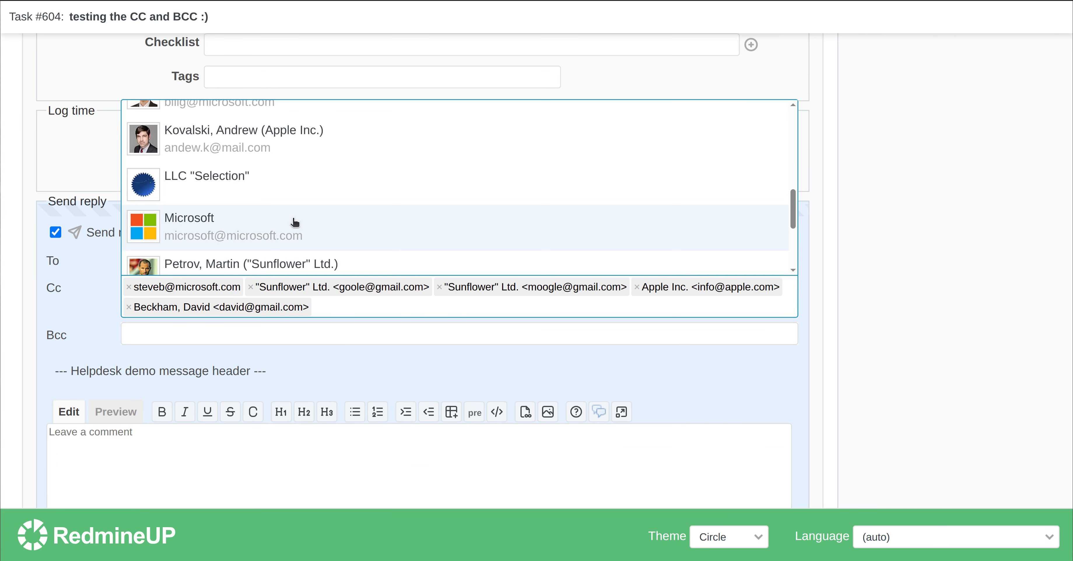
pyautogui.click(278, 232)
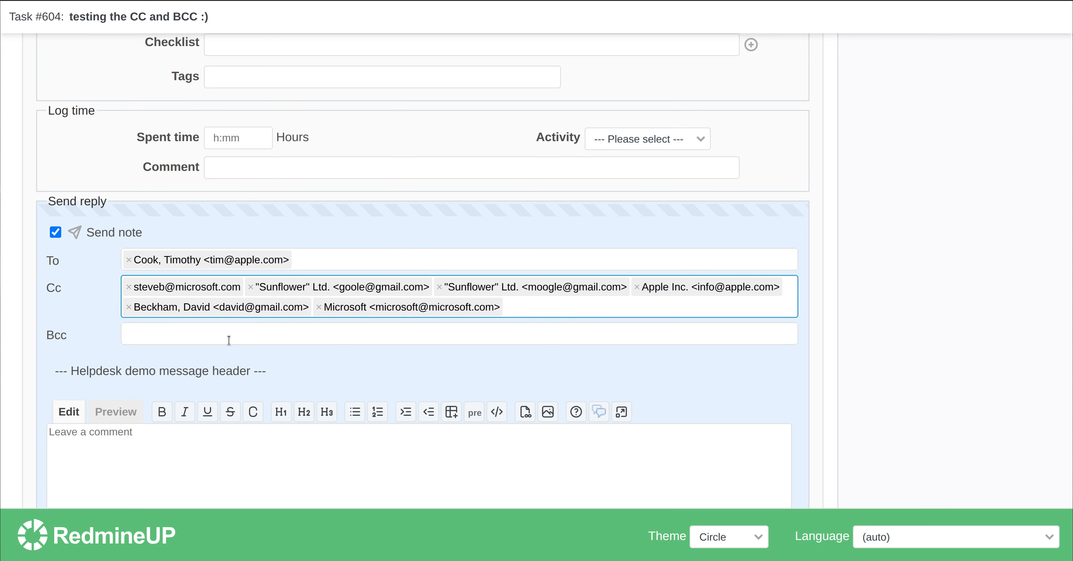
# Add the "Sunflower" Ltd. contact listed just below Microsoft and the RedmineUP company entry as the reply's Bcc recipients
pyautogui.click(239, 337)
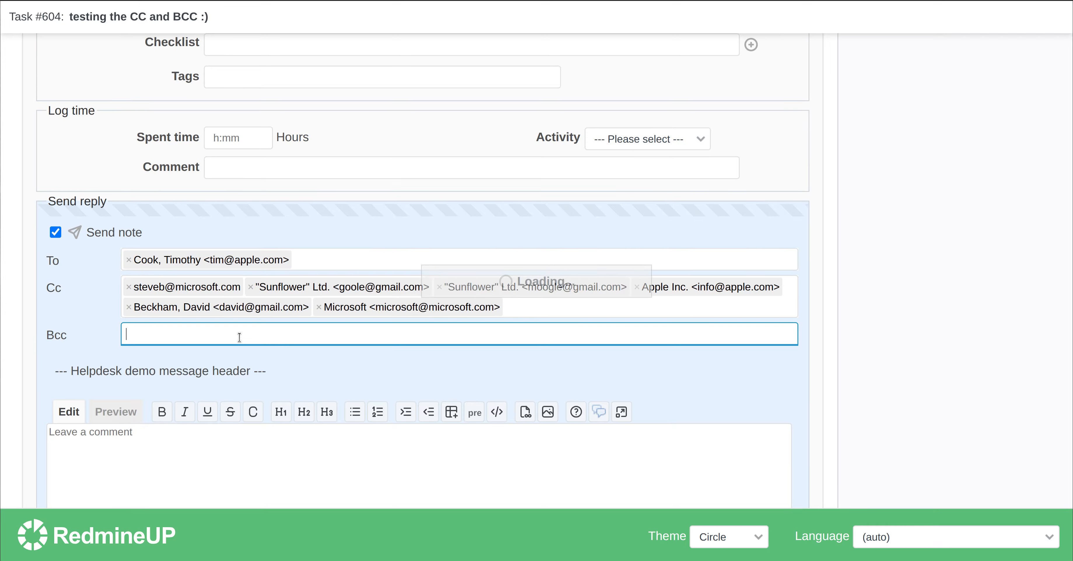
pyautogui.scroll(-2, 273, 443)
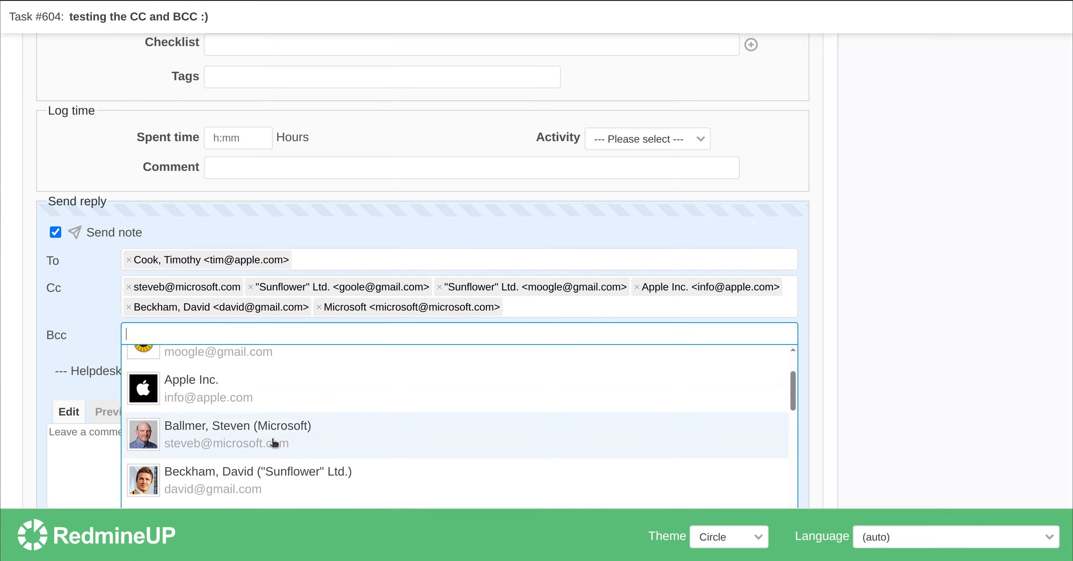
pyautogui.scroll(-5, 273, 443)
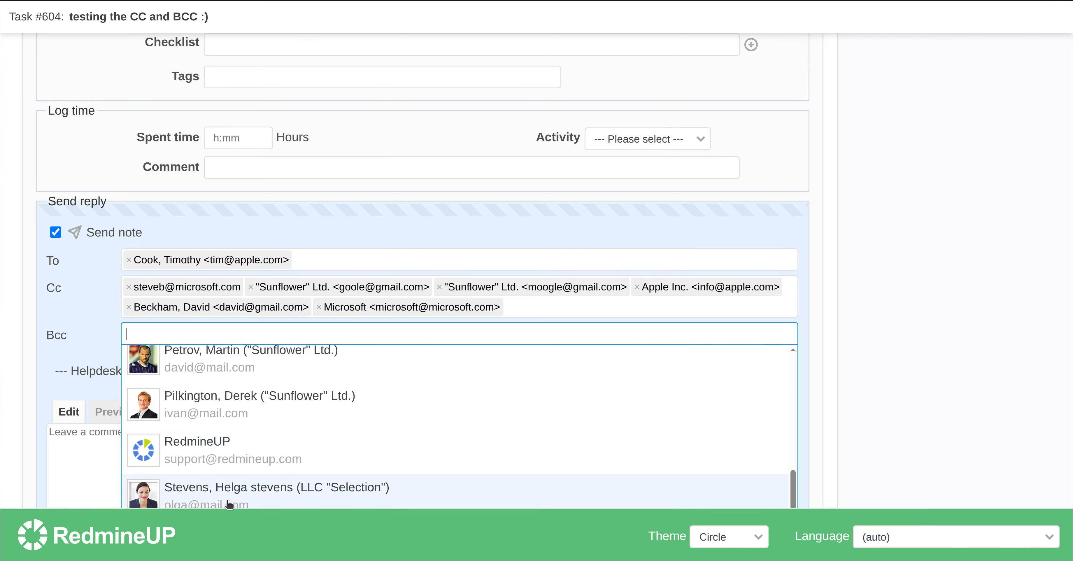
pyautogui.click(233, 362)
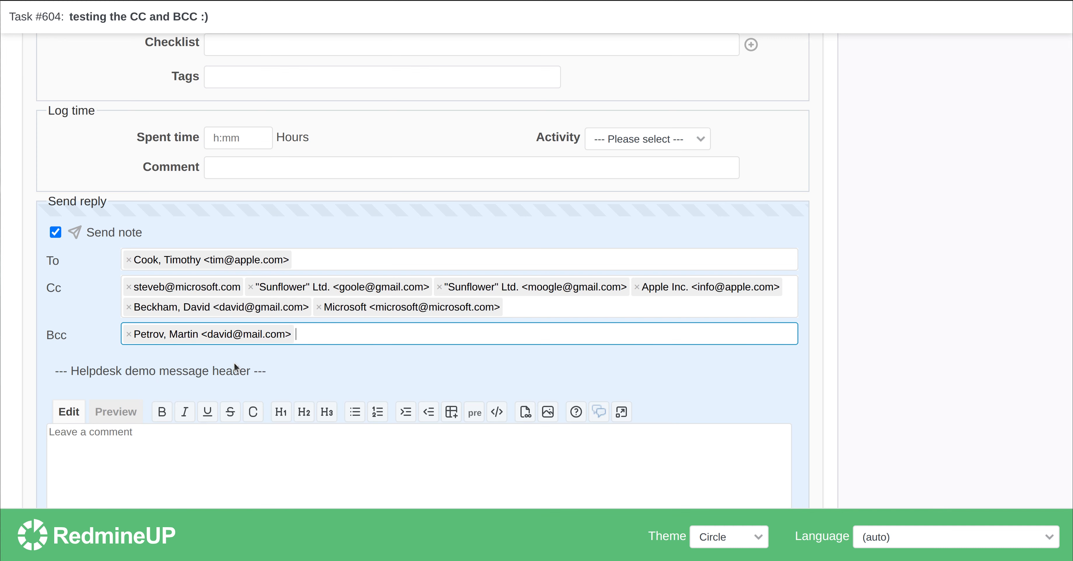
pyautogui.click(333, 335)
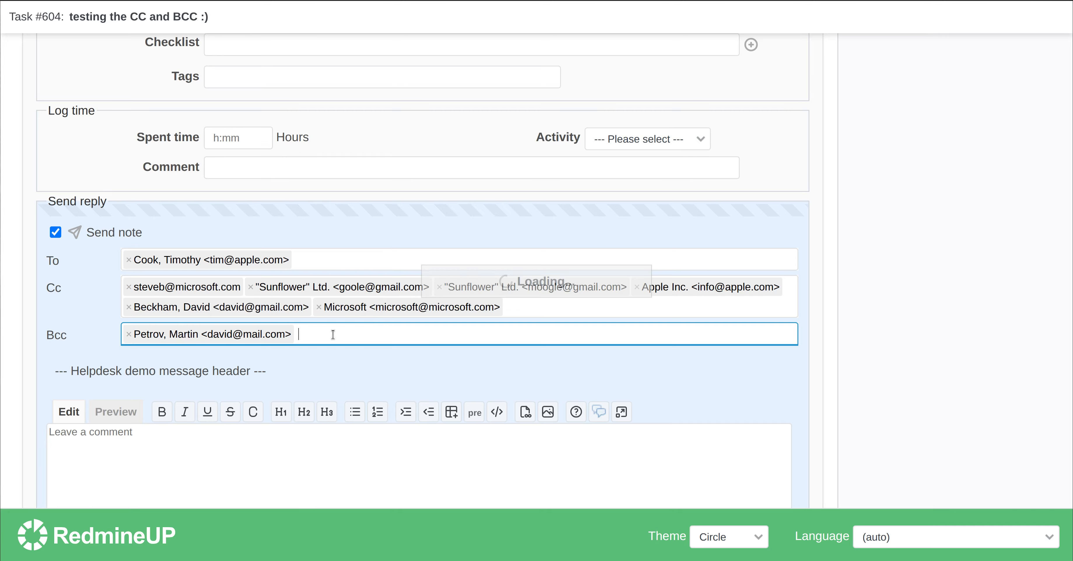
pyautogui.scroll(-2, 331, 395)
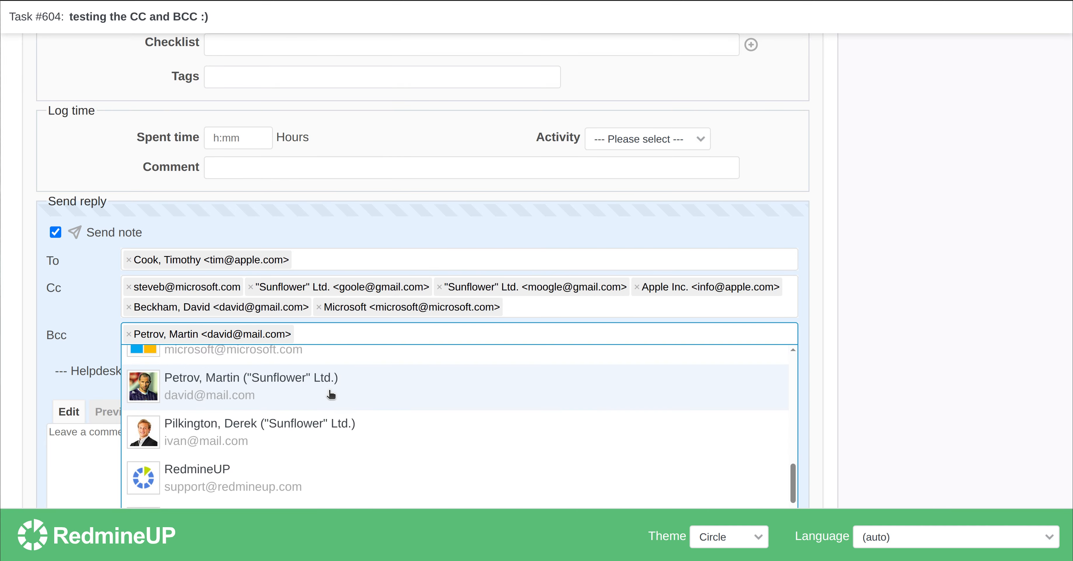
pyautogui.scroll(-1, 330, 394)
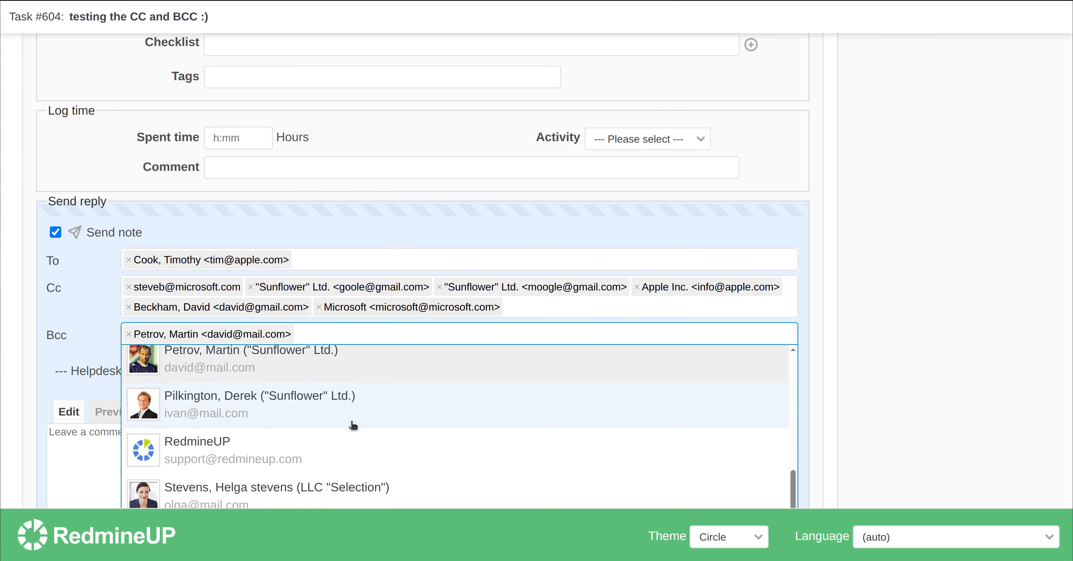
pyautogui.click(249, 460)
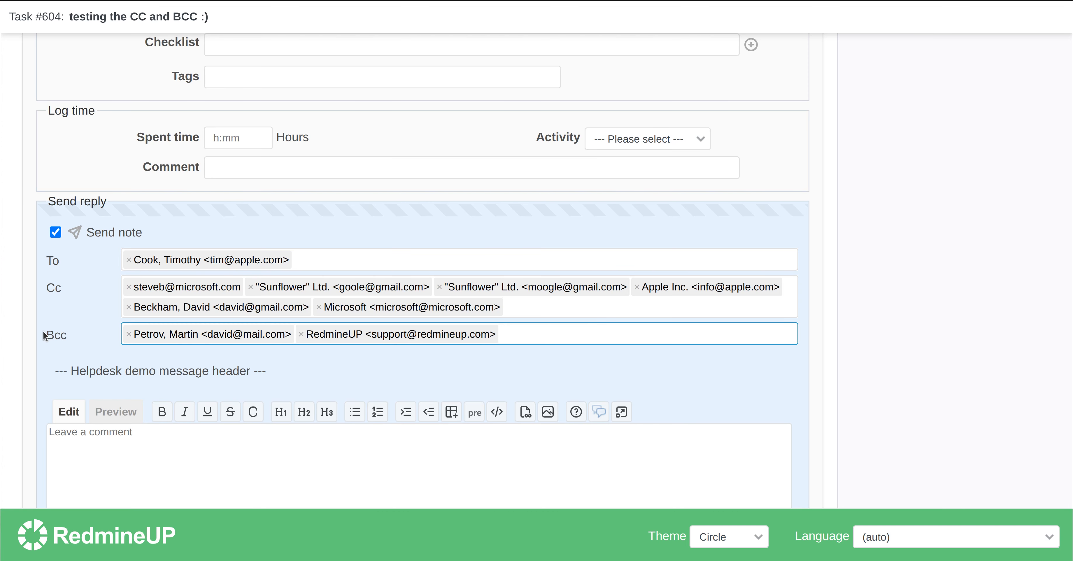
# Write the reply text "test reply to see if all these things will work" and submit the reply
pyautogui.scroll(-2, 40, 338)
pyautogui.click(189, 396)
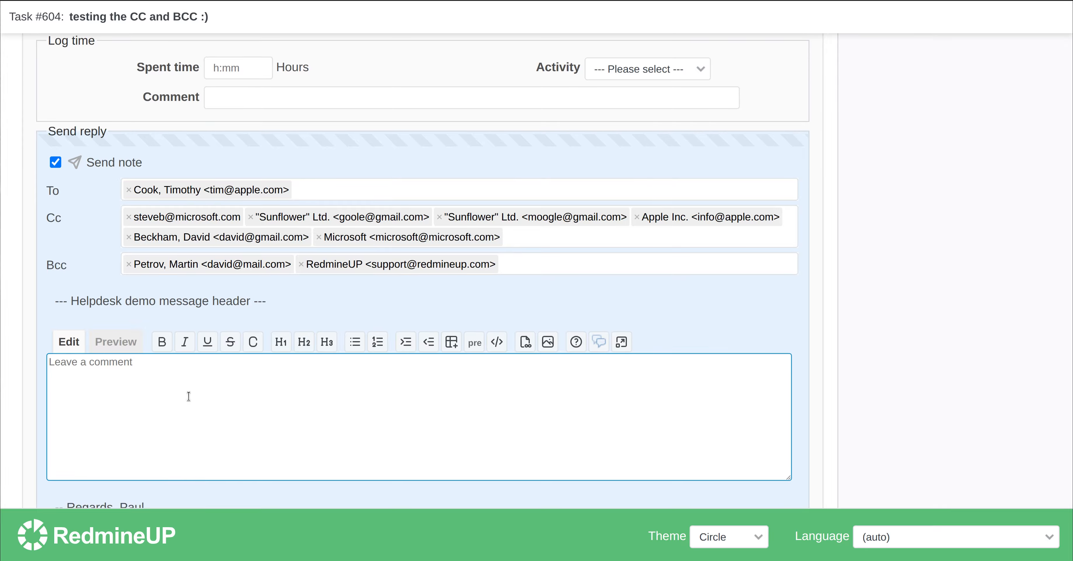
pyautogui.write('test reply to see if al')
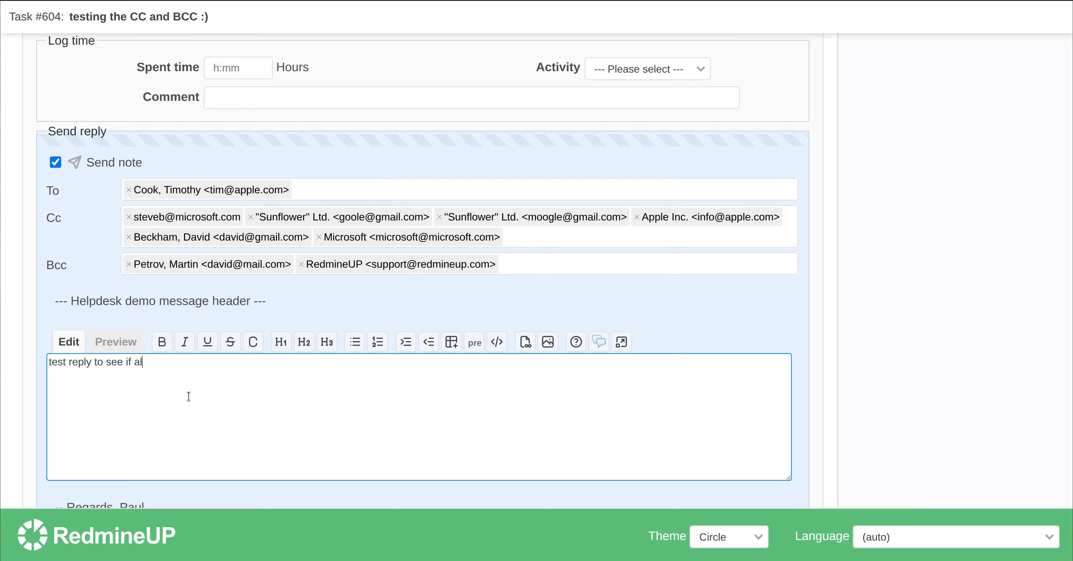
pyautogui.write('l these things will work')
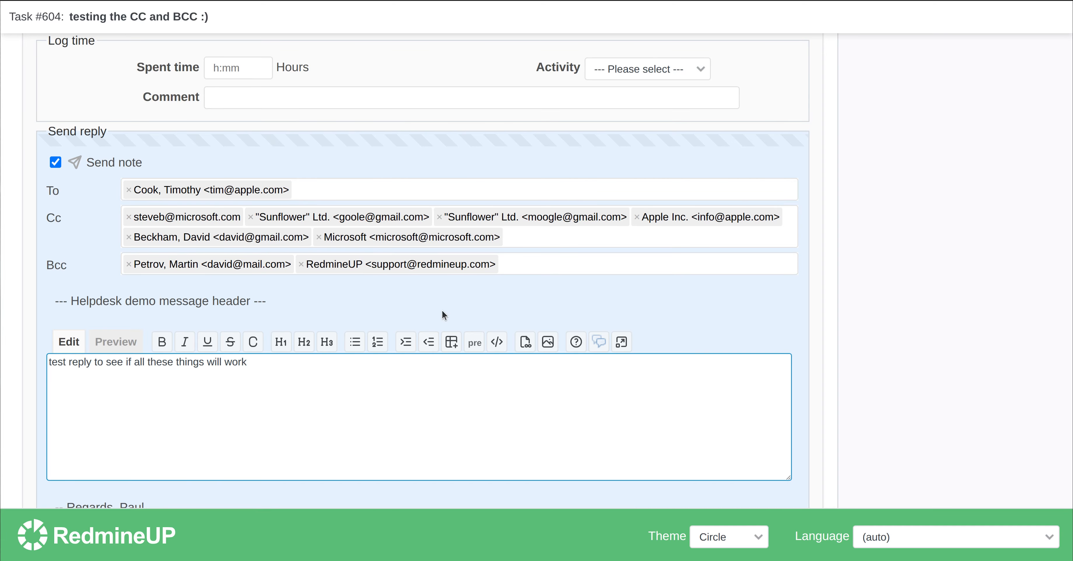
pyautogui.scroll(-1, 671, 430)
pyautogui.scroll(-5, 671, 429)
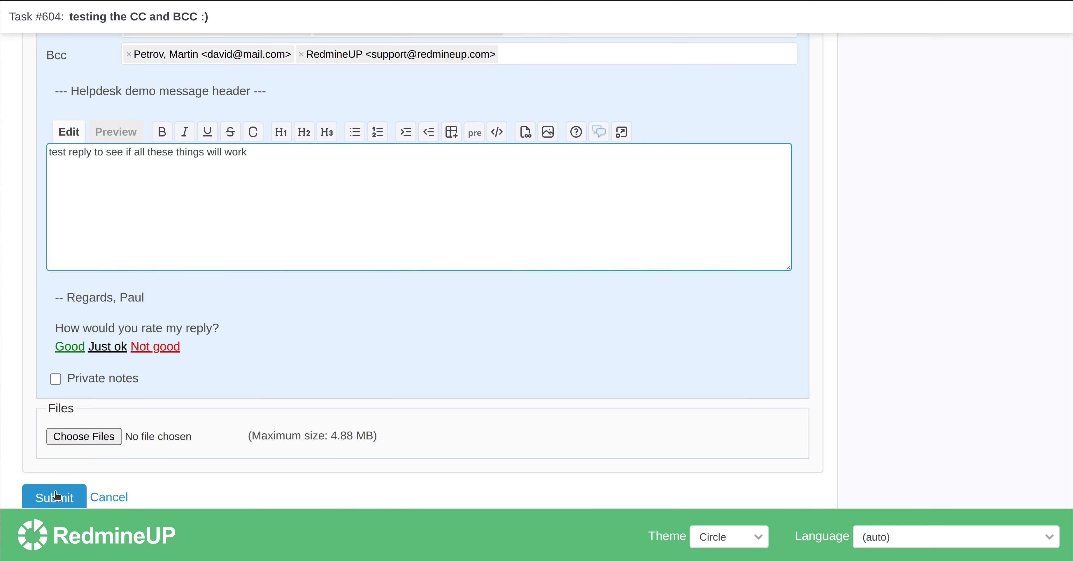
pyautogui.click(57, 496)
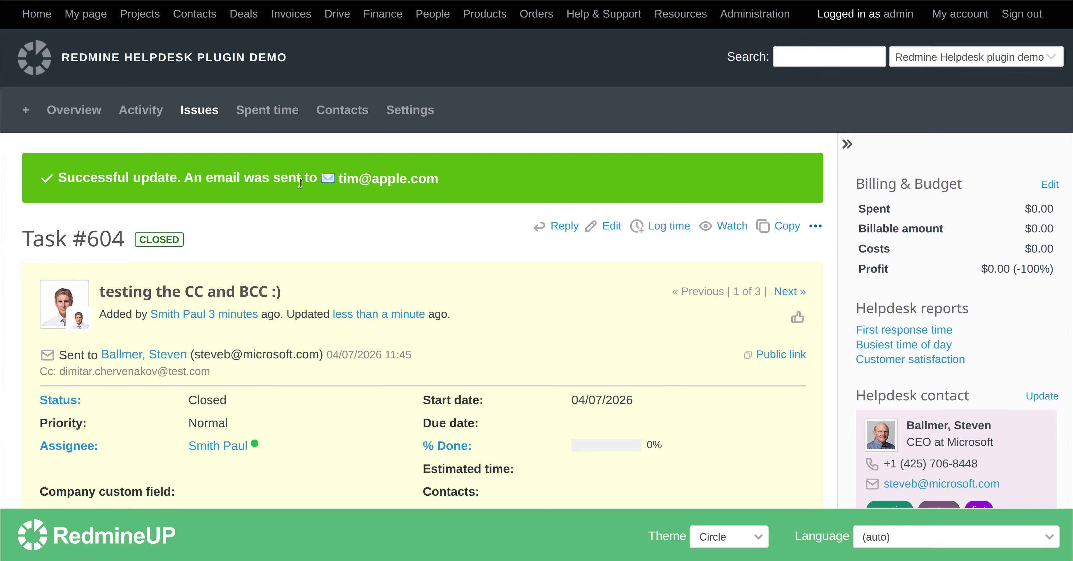
# Check the sent reply in the issue's history, including its To recipient and its Cc and Bcc details
pyautogui.doubleClick(345, 178)
pyautogui.scroll(-10, 329, 324)
pyautogui.scroll(-3, 330, 319)
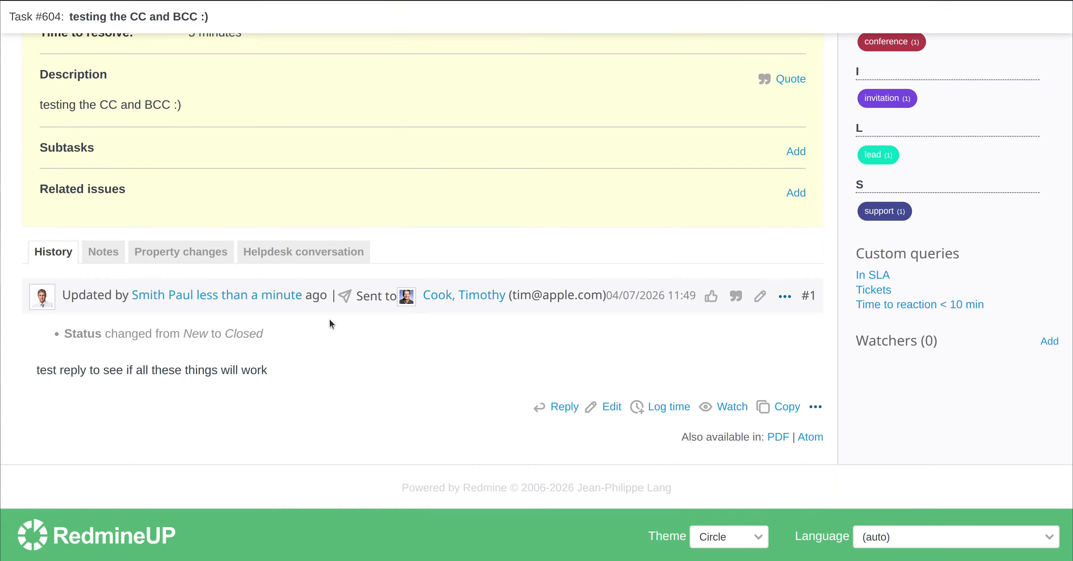
pyautogui.doubleClick(185, 367)
pyautogui.click(184, 365)
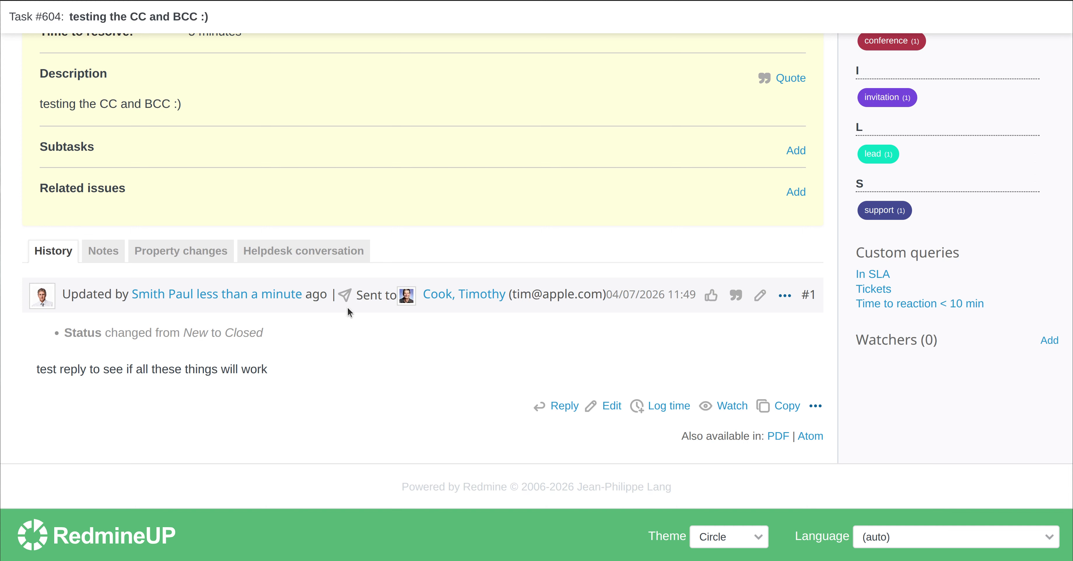
pyautogui.moveTo(345, 297)
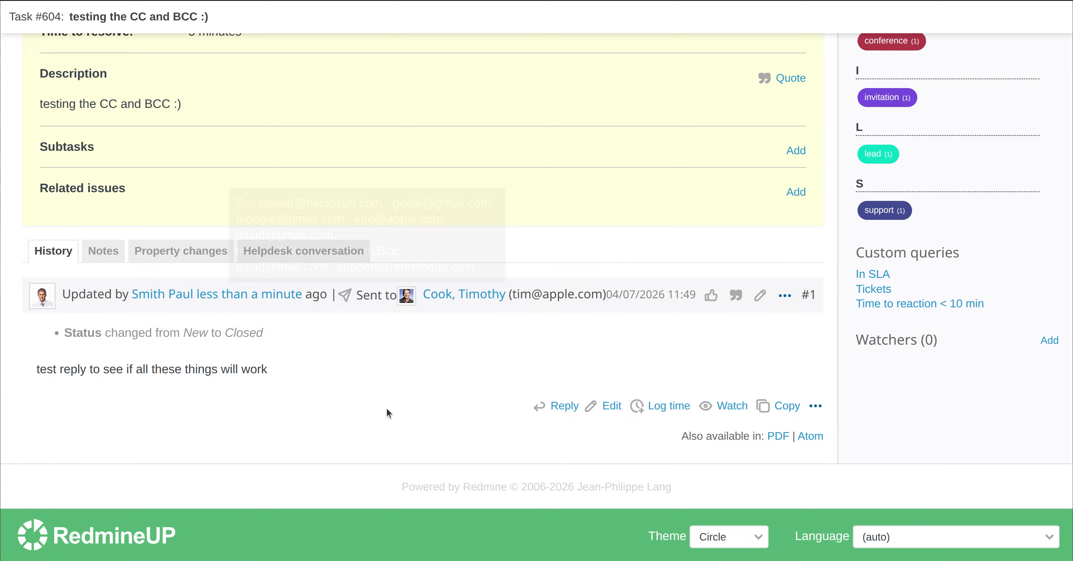
# Review the ticket's original recipient and Cc line against the recipients of the first reply in the history
pyautogui.scroll(3, 254, 403)
pyautogui.scroll(5, 254, 400)
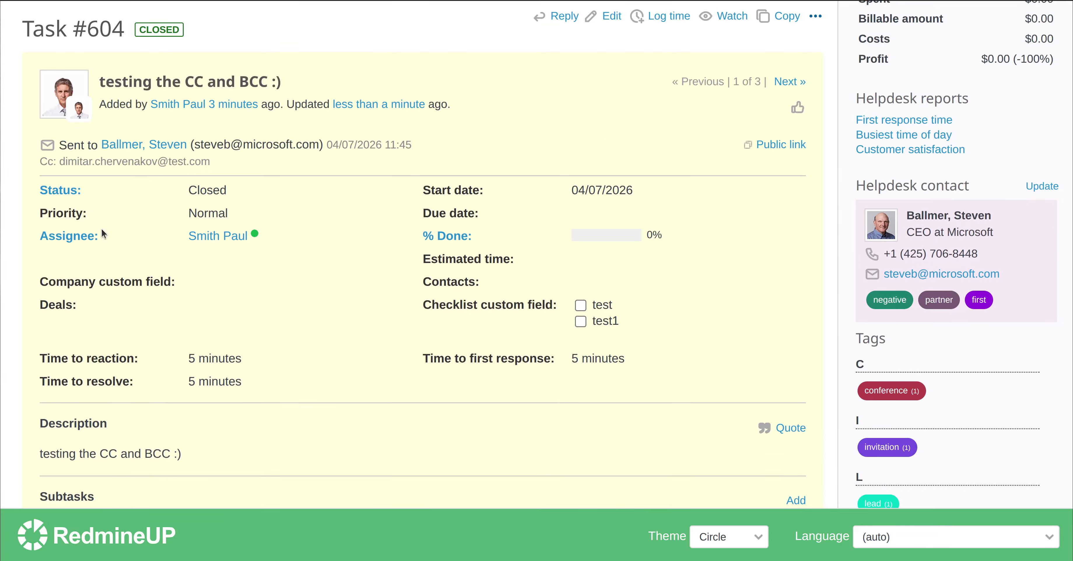
pyautogui.tripleClick(74, 162)
pyautogui.scroll(-7, 333, 358)
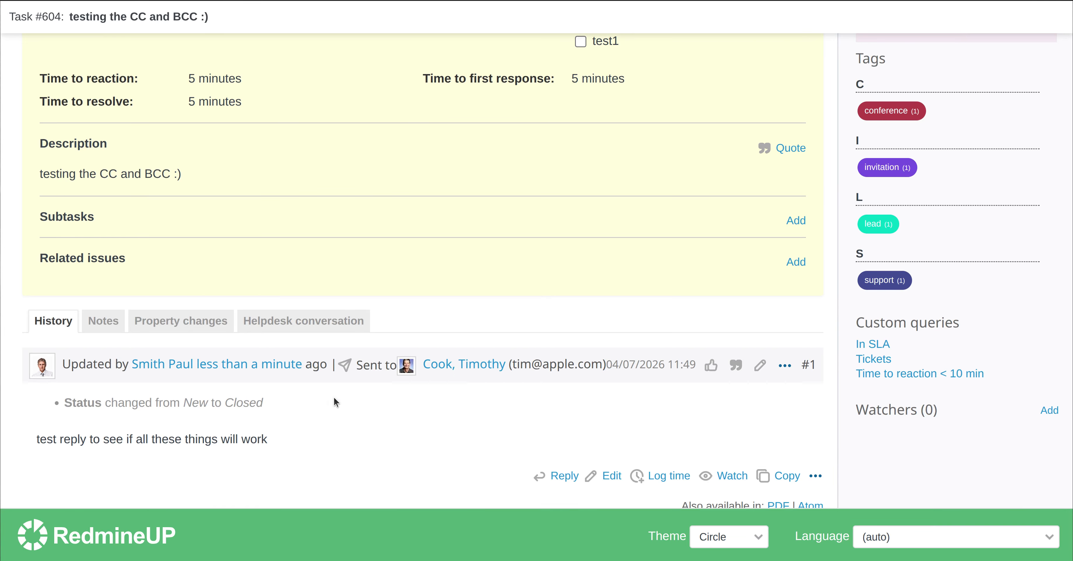
pyautogui.moveTo(344, 368)
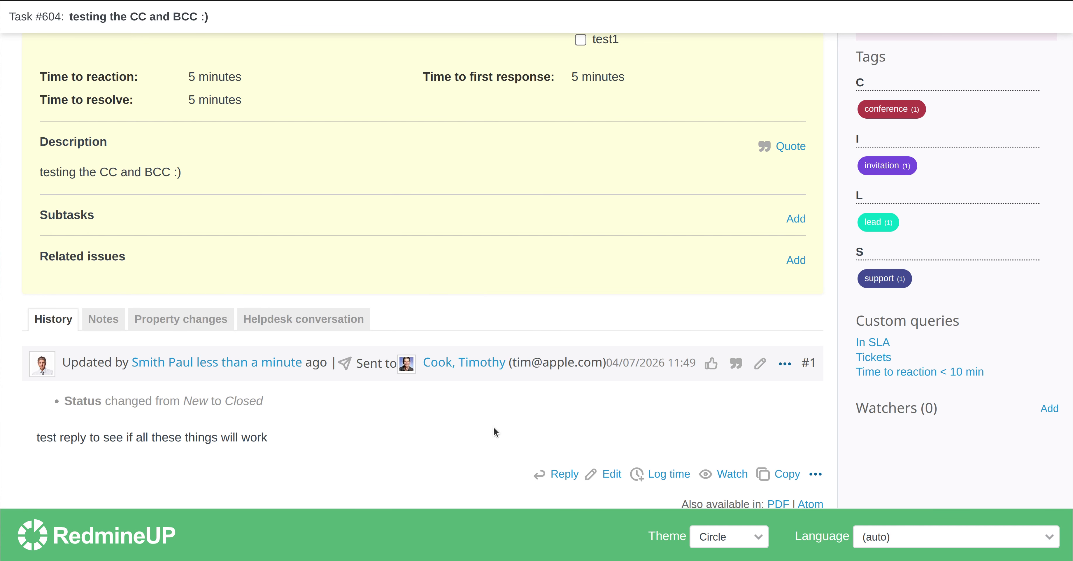
pyautogui.scroll(-3, 494, 433)
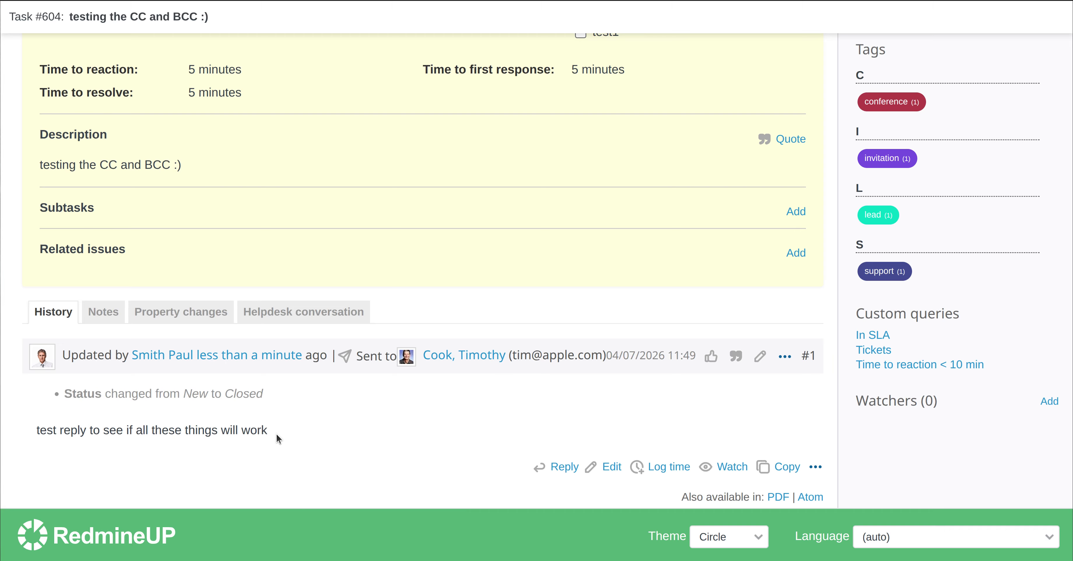
pyautogui.scroll(-2, 431, 257)
pyautogui.scroll(6, 471, 273)
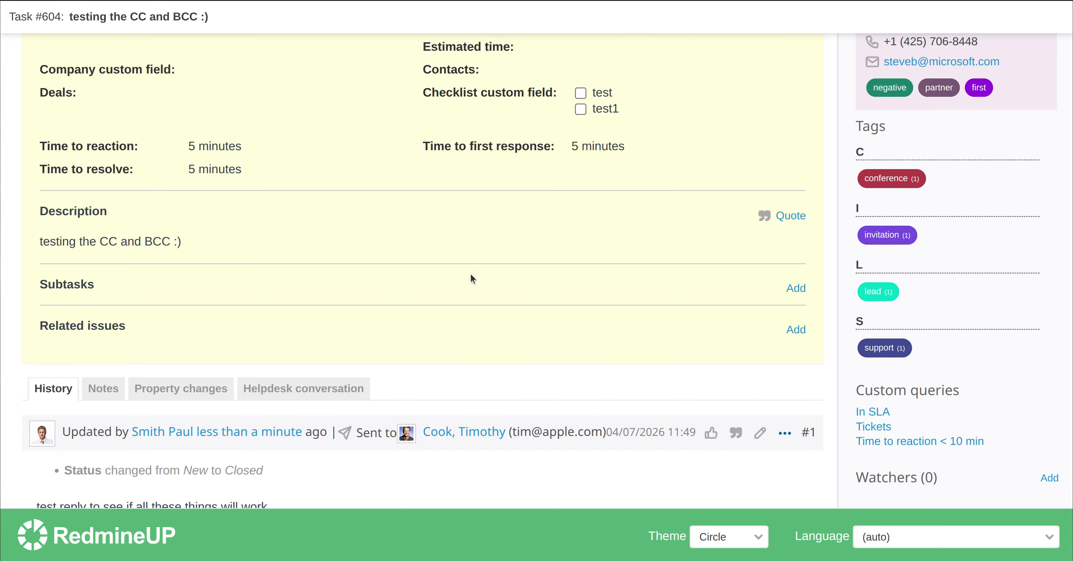
pyautogui.scroll(5, 479, 267)
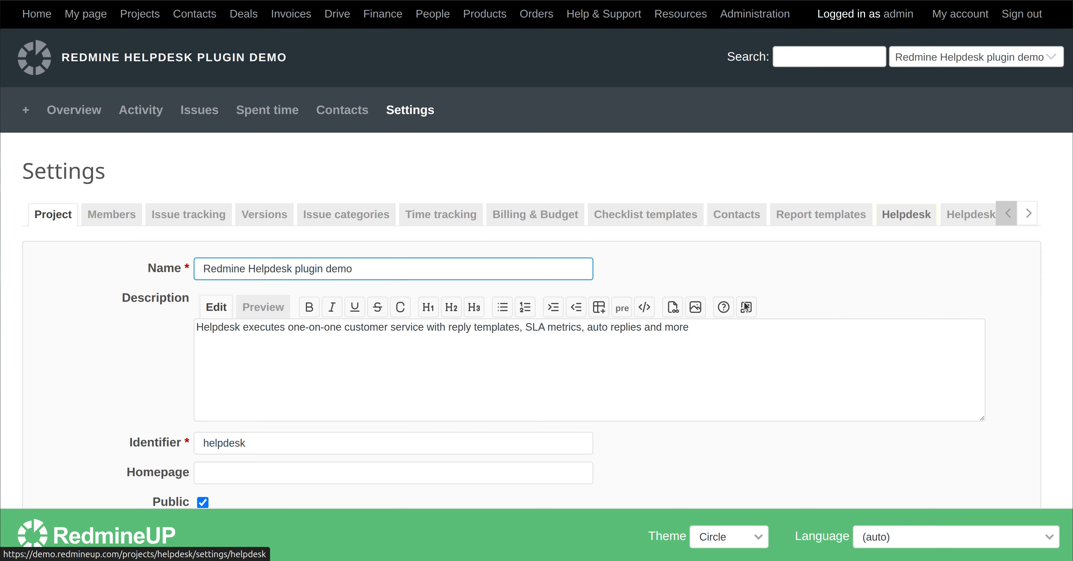
# In the project's Helpdesk settings, fill the CC addresses and BCC address with the suggested sample e-mail addresses and save
pyautogui.click(907, 215)
pyautogui.scroll(-2, 581, 327)
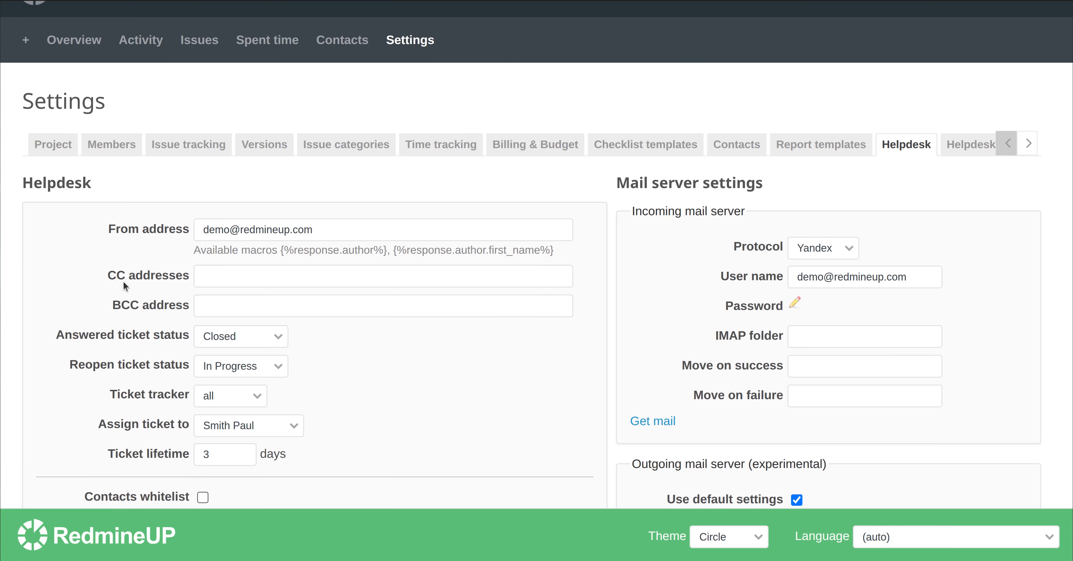
pyautogui.click(266, 276)
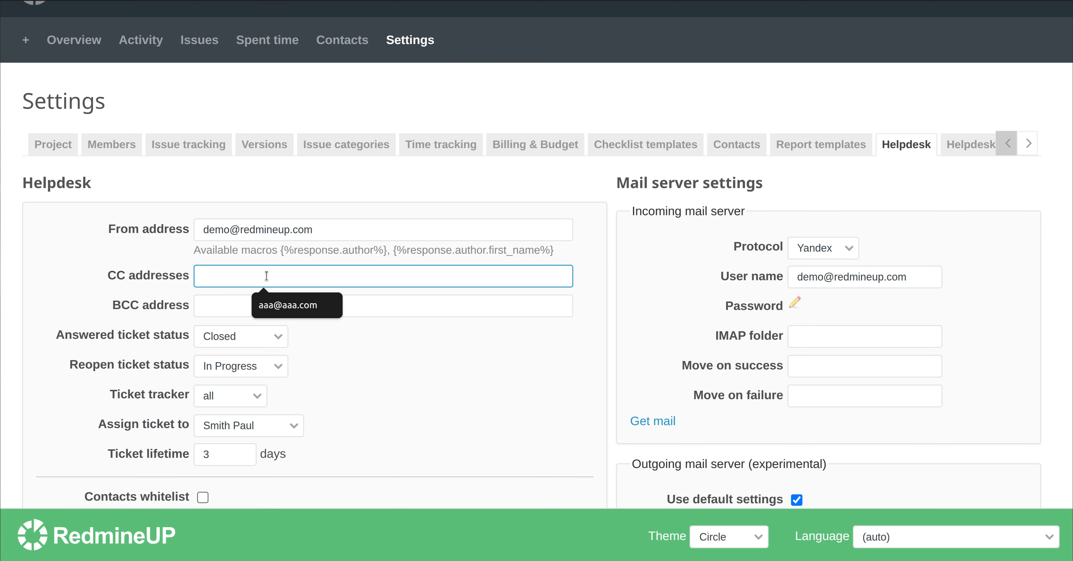
pyautogui.click(283, 308)
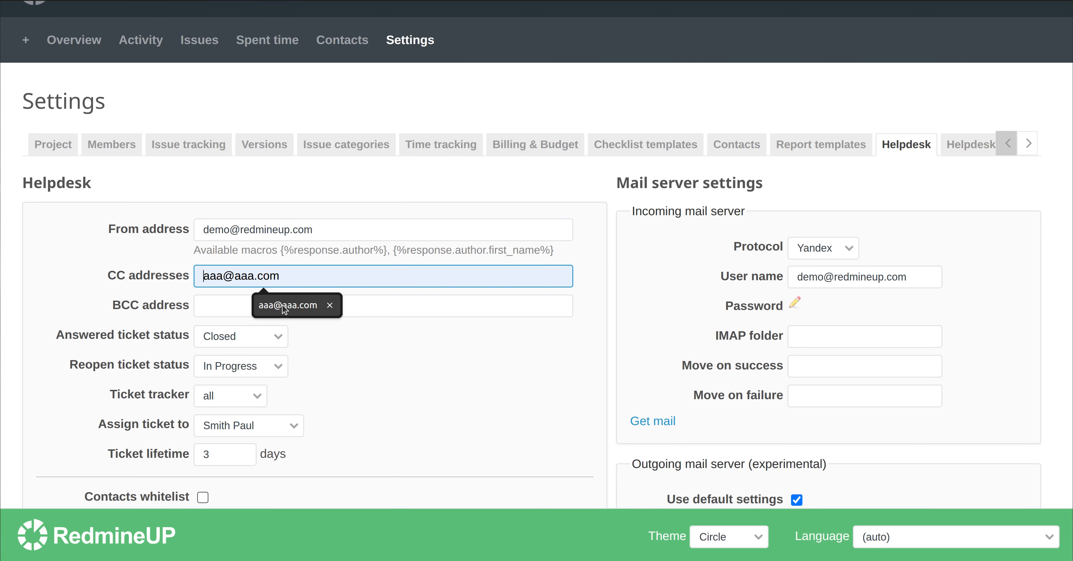
pyautogui.click(246, 307)
pyautogui.click(289, 332)
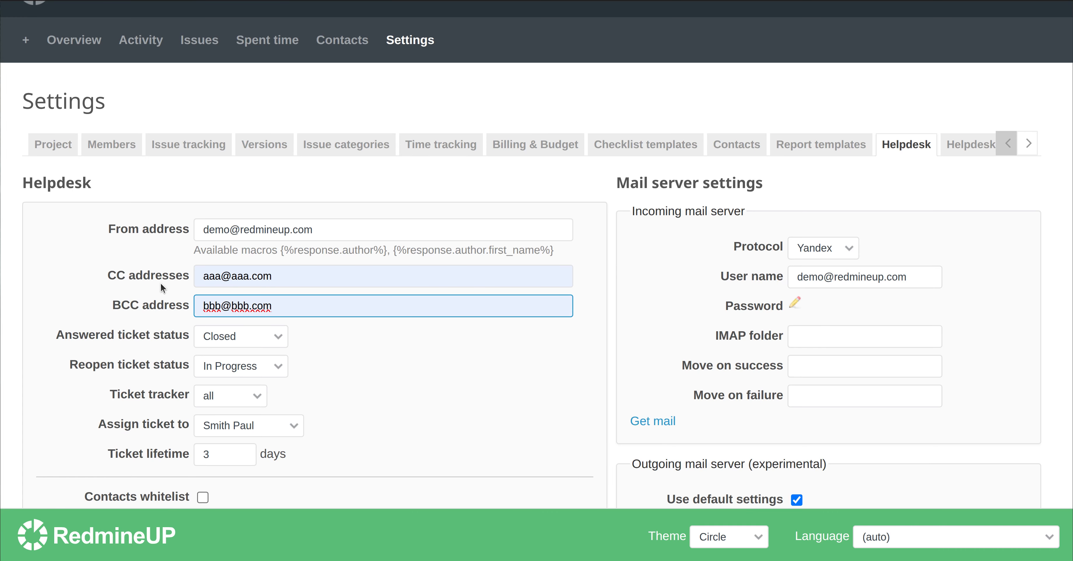
pyautogui.click(82, 307)
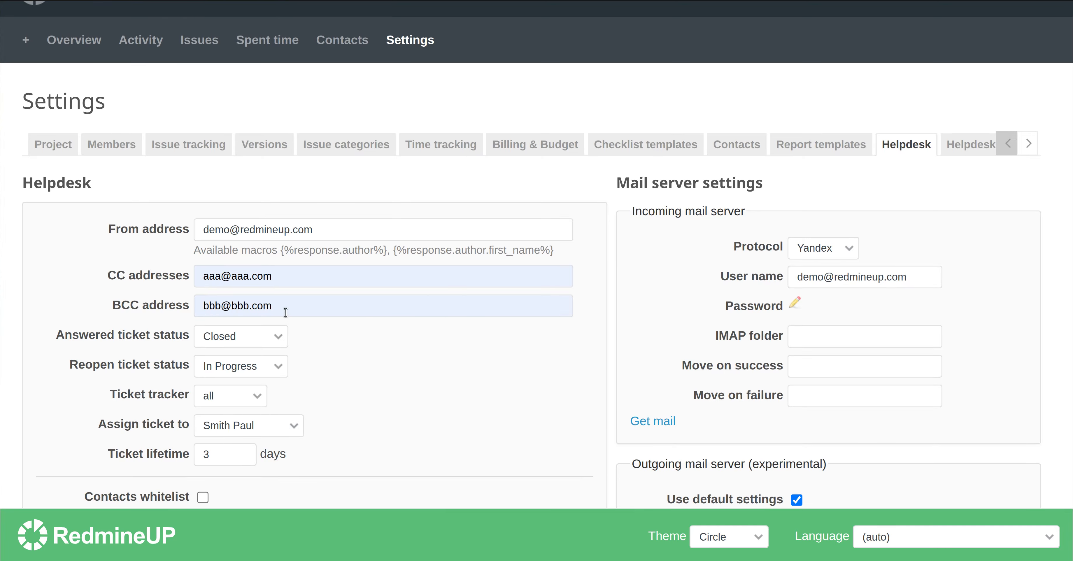
pyautogui.scroll(-5, 86, 348)
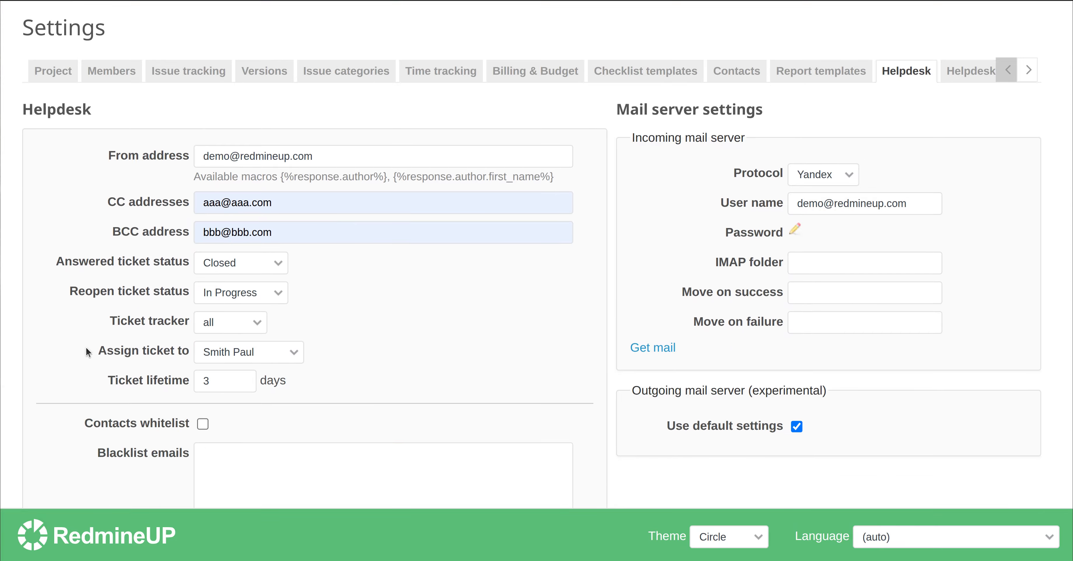
pyautogui.click(65, 466)
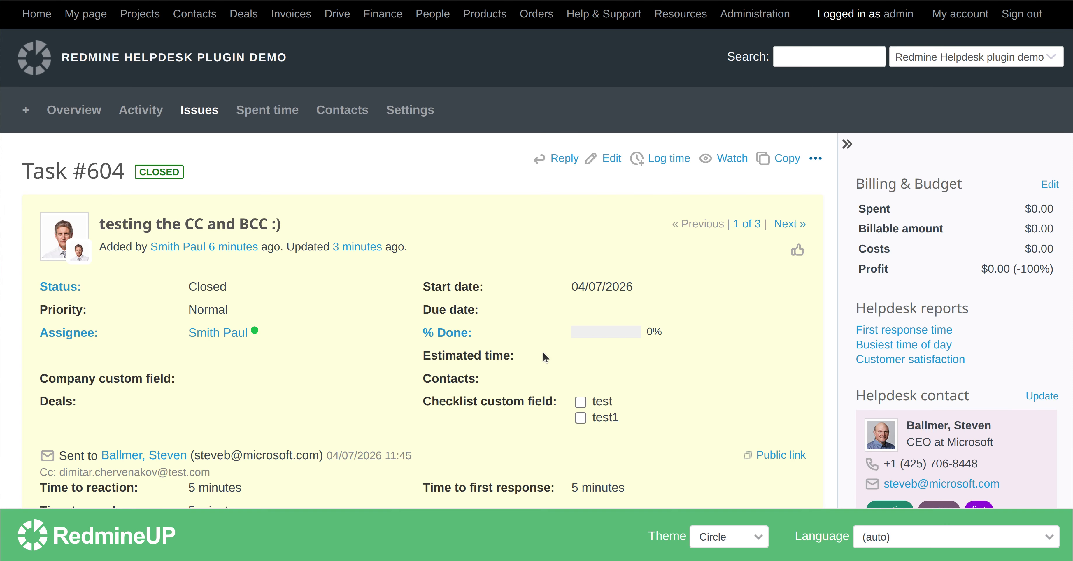
# Start a new reply on the "testing the CC and BCC :)" ticket and expand its To, Cc and Bcc recipient fields
pyautogui.scroll(-5, 528, 354)
pyautogui.scroll(-3, 529, 334)
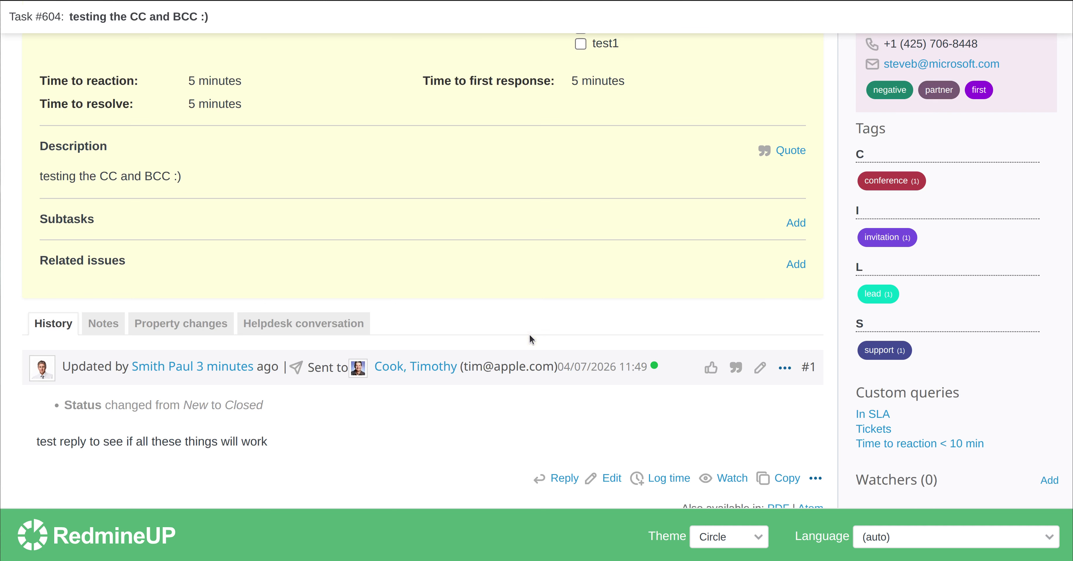
pyautogui.scroll(-2, 500, 429)
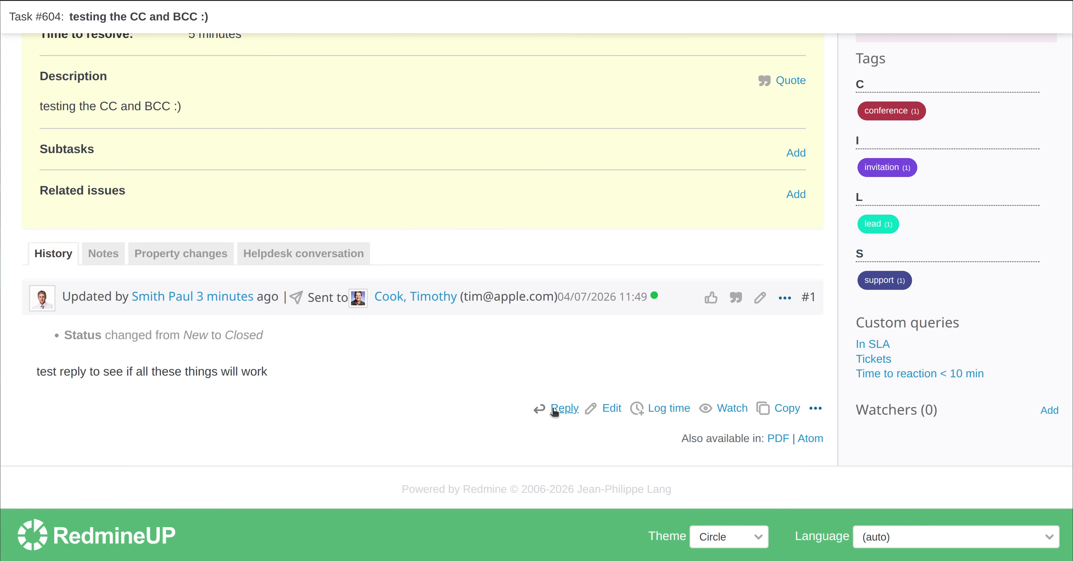
pyautogui.click(563, 409)
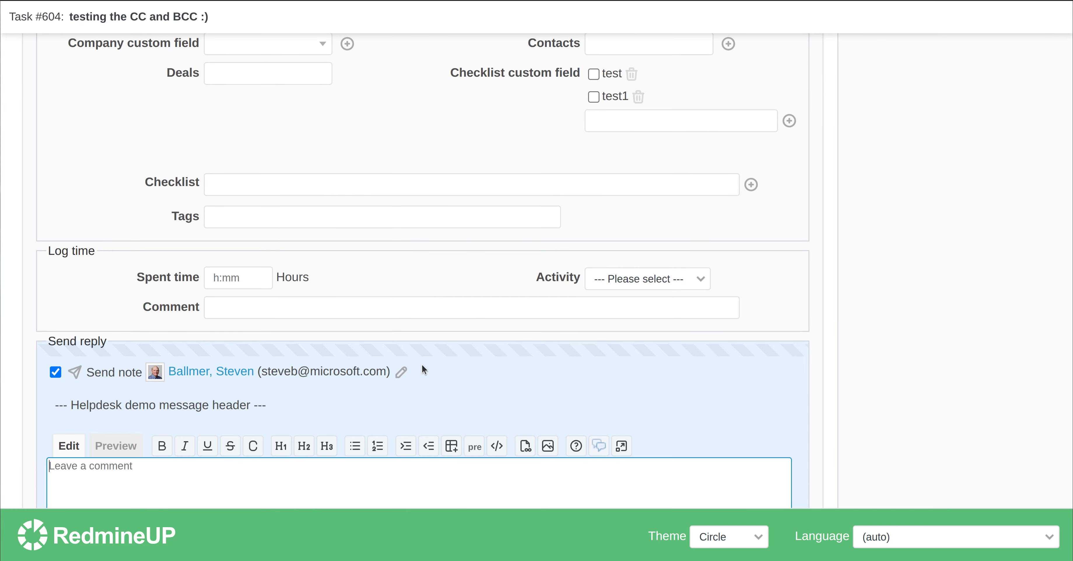
pyautogui.click(401, 371)
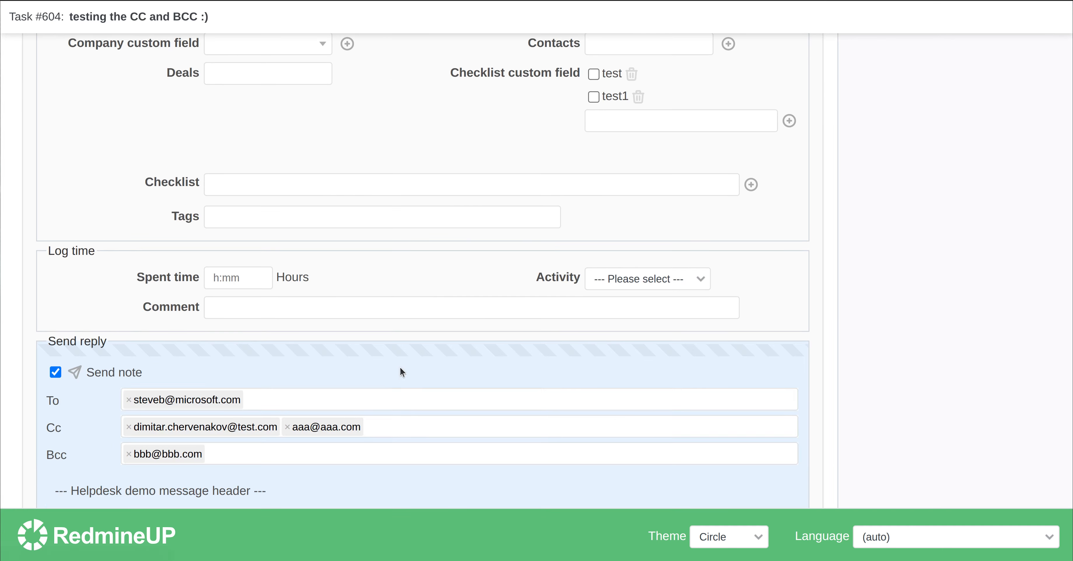
# Compare the reply's prefilled To, Cc and Bcc recipients with the ticket's original Cc line
pyautogui.scroll(-2, 485, 355)
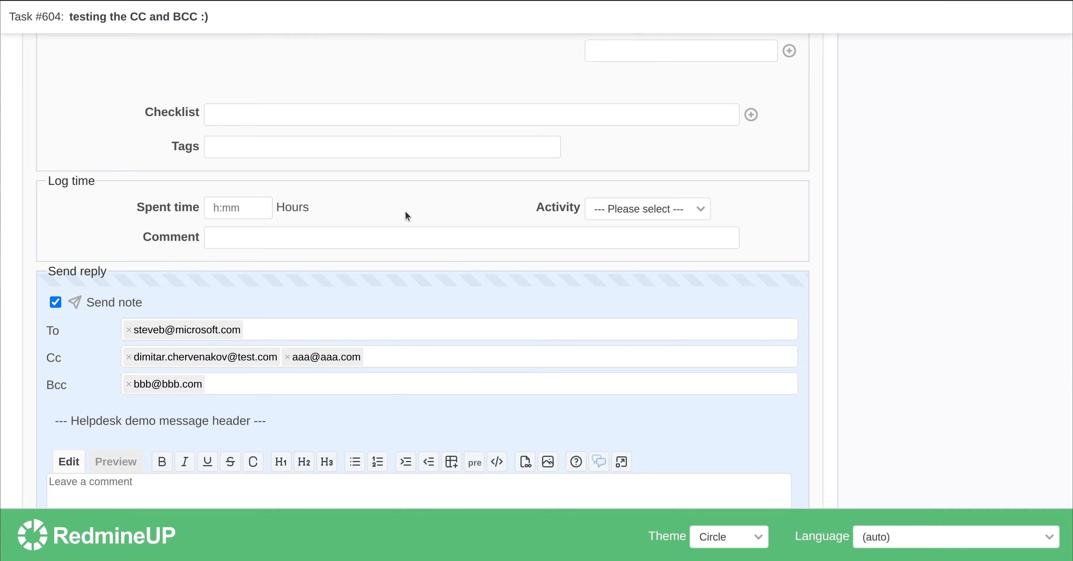
pyautogui.scroll(10, 400, 217)
pyautogui.scroll(6, 400, 219)
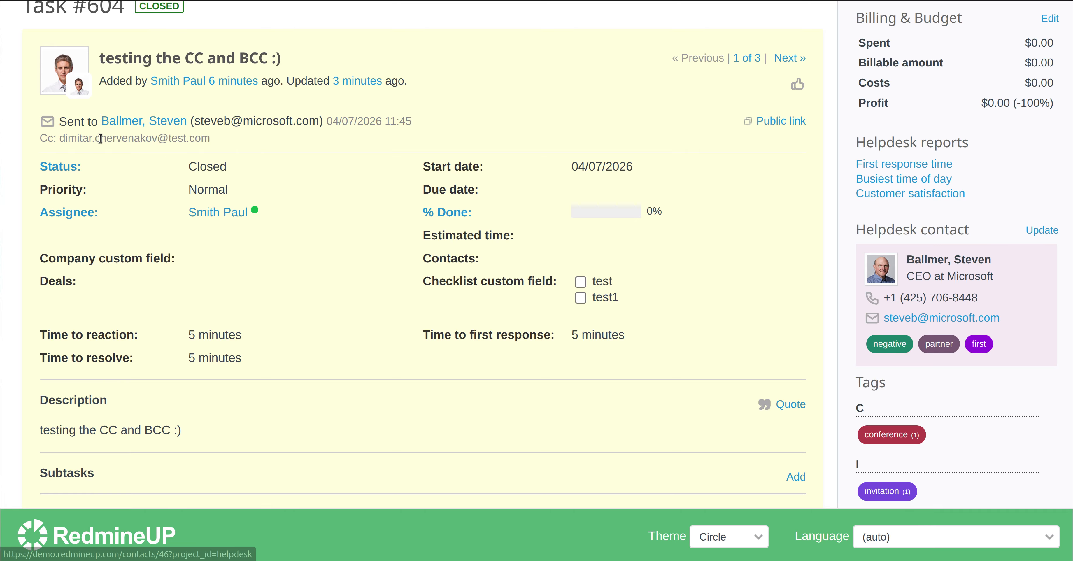
pyautogui.scroll(-10, 321, 293)
pyautogui.scroll(-14, 320, 289)
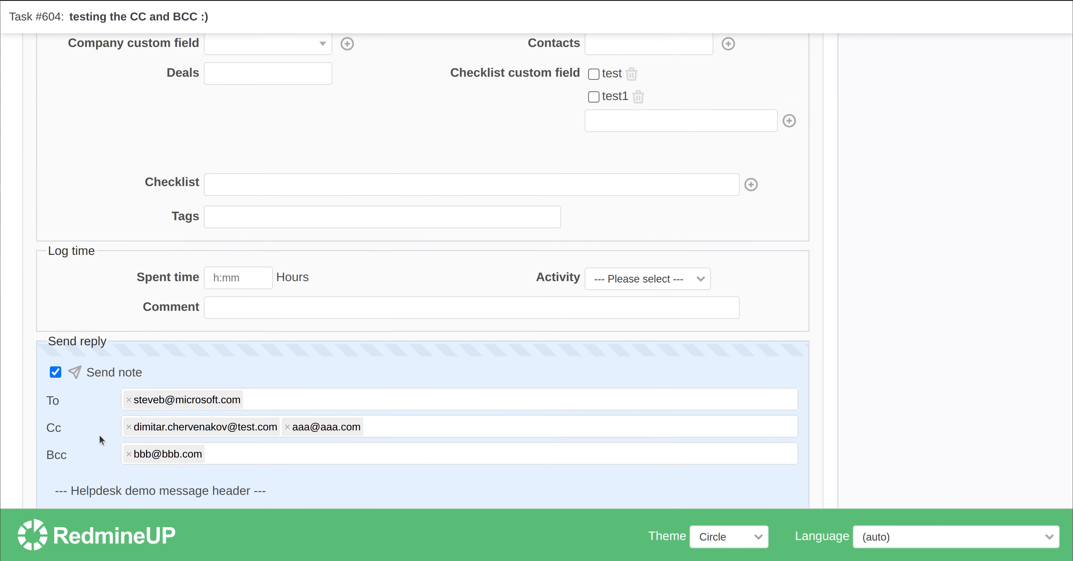
pyautogui.moveTo(148, 428); pyautogui.dragTo(148, 429)
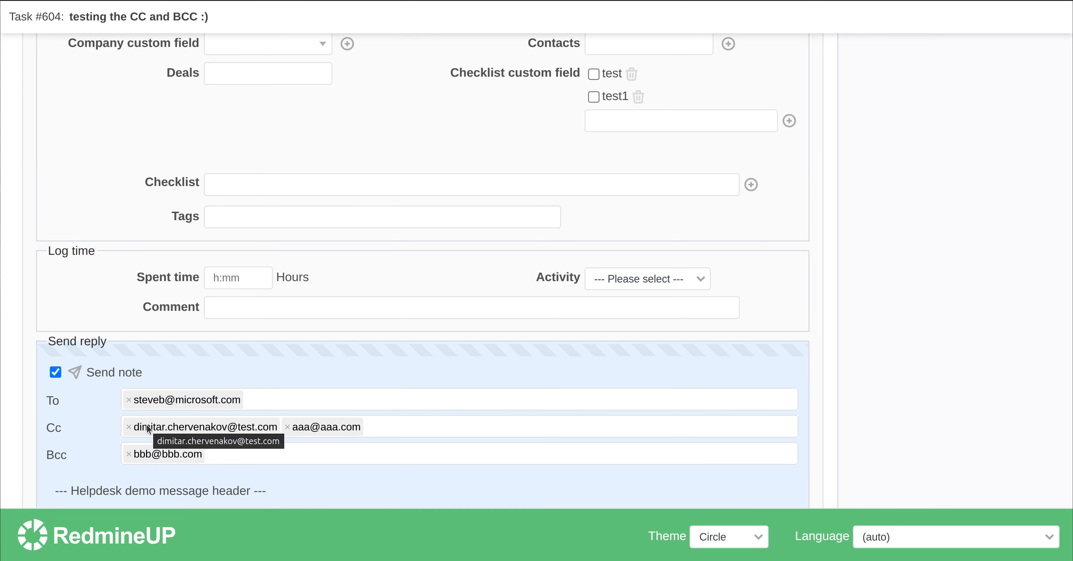
# Write the reply text "write comment for testing the automatic bcc and cc" and submit the reply
pyautogui.scroll(-2, 53, 425)
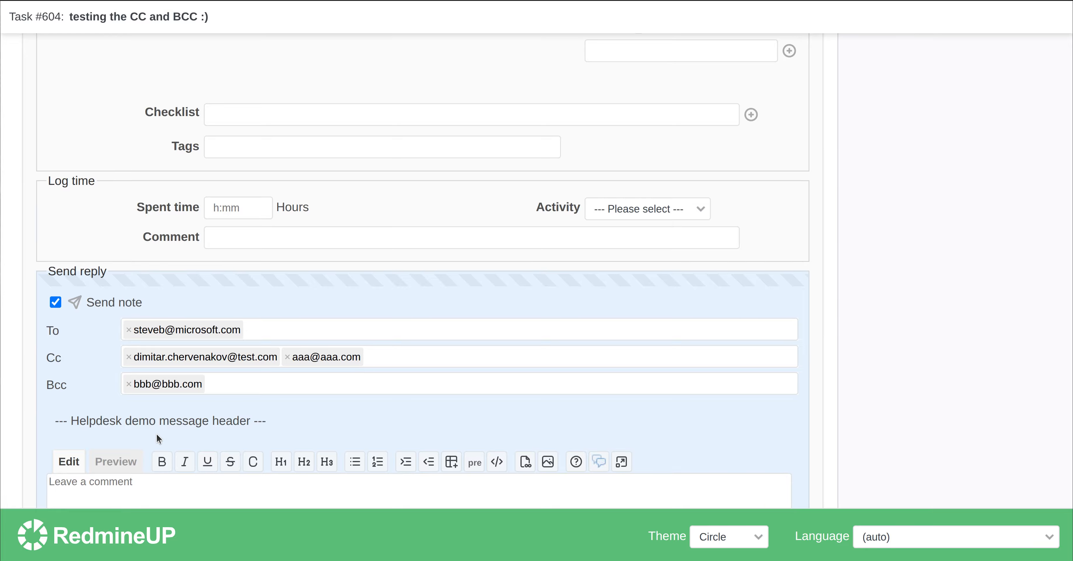
pyautogui.scroll(-3, 289, 395)
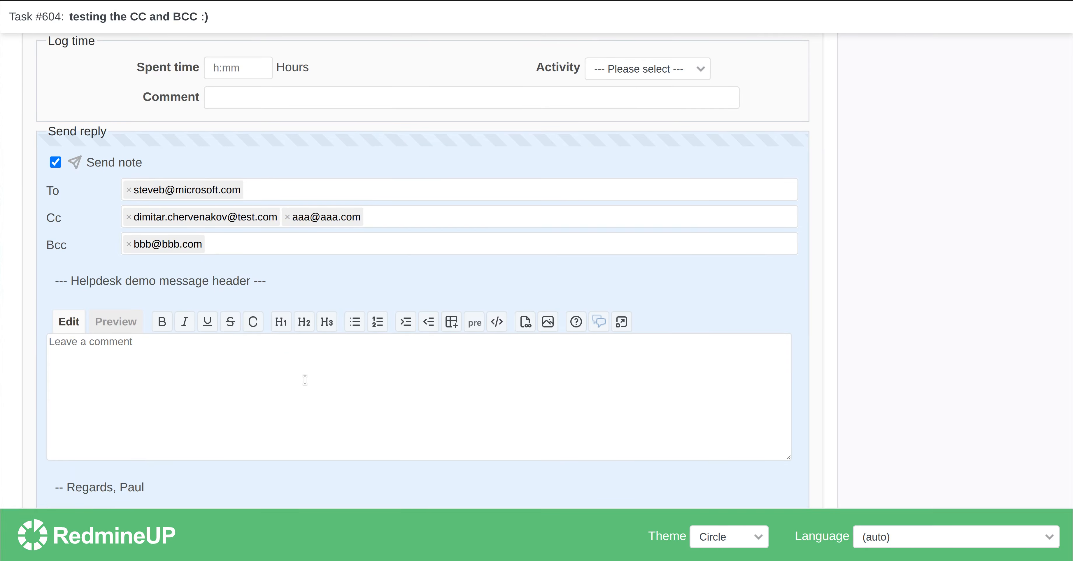
pyautogui.click(316, 386)
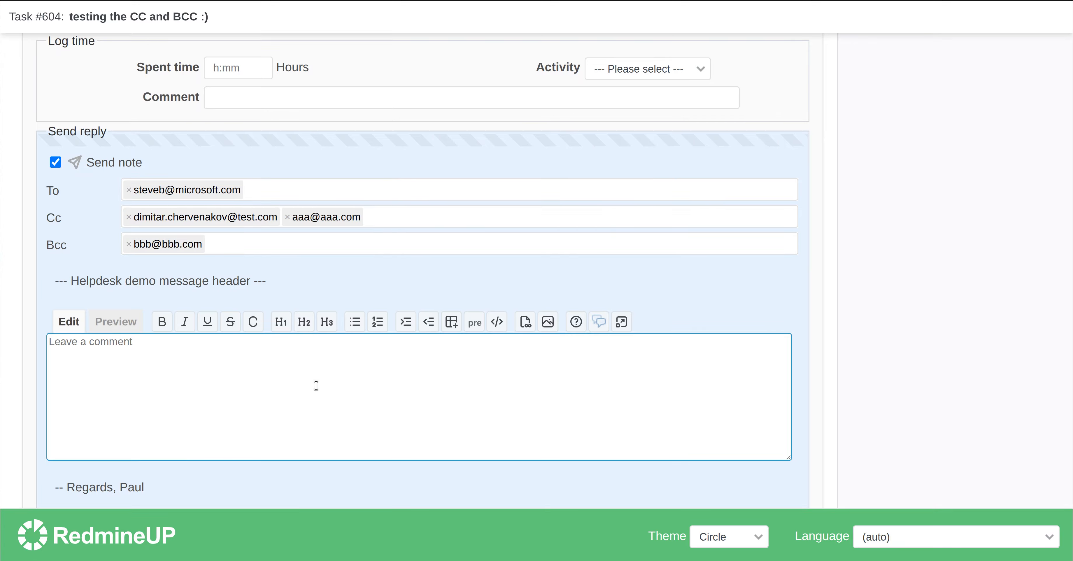
pyautogui.write('write comment for testing ')
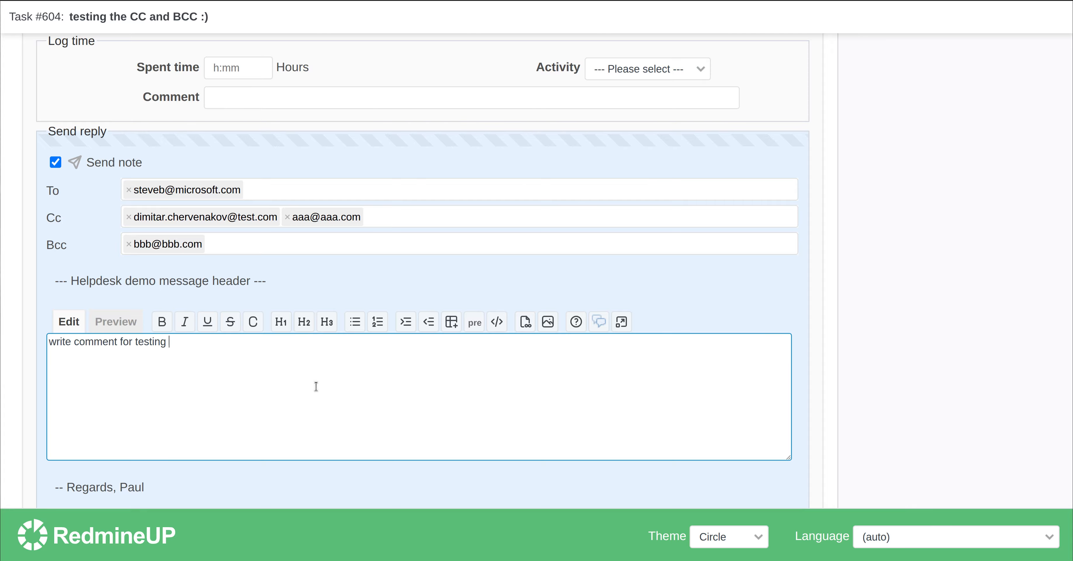
pyautogui.write('the automatic bcc and cc')
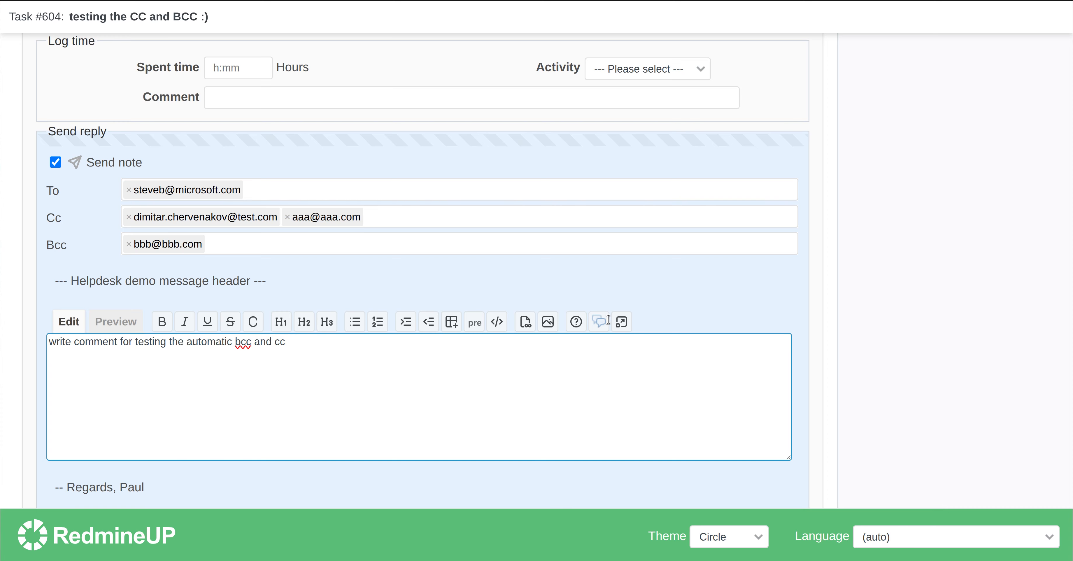
pyautogui.scroll(-2, 618, 341)
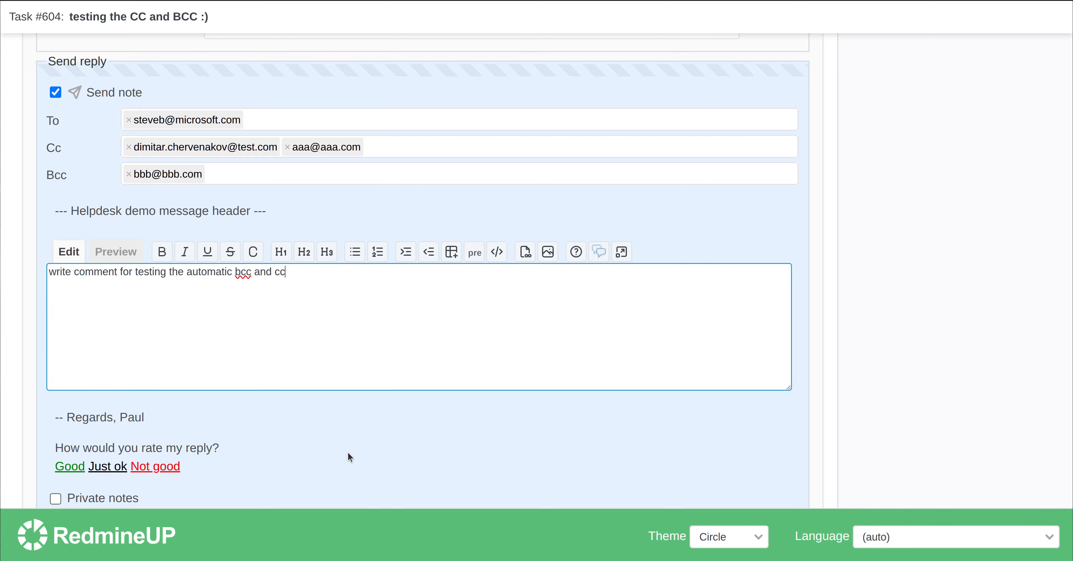
pyautogui.scroll(-1, 350, 455)
pyautogui.scroll(-5, 275, 470)
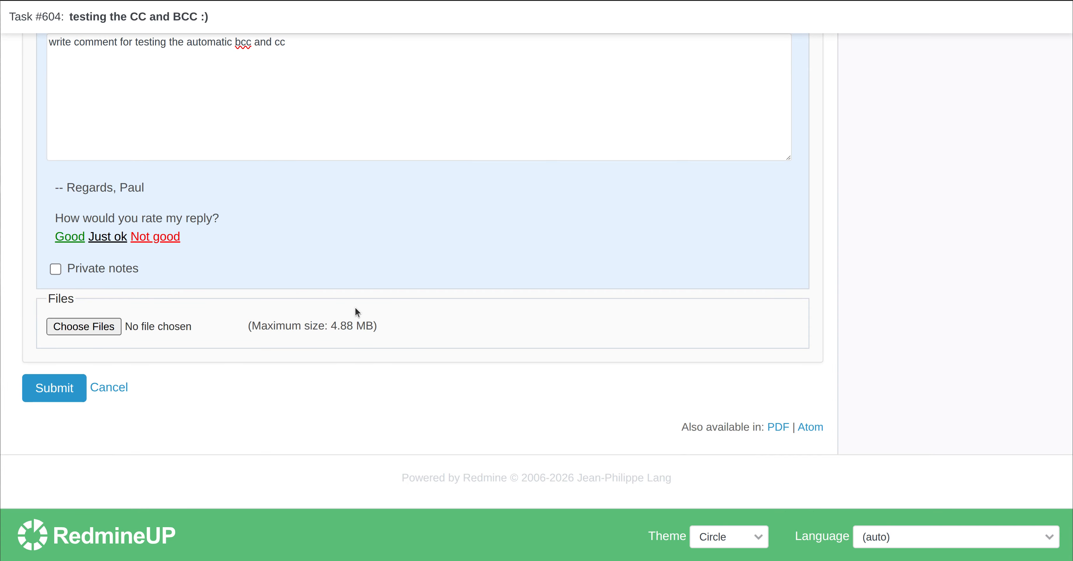
# Check the Cc and Bcc details of the second reply in the issue's history
pyautogui.scroll(-6, 428, 257)
pyautogui.scroll(-7, 429, 256)
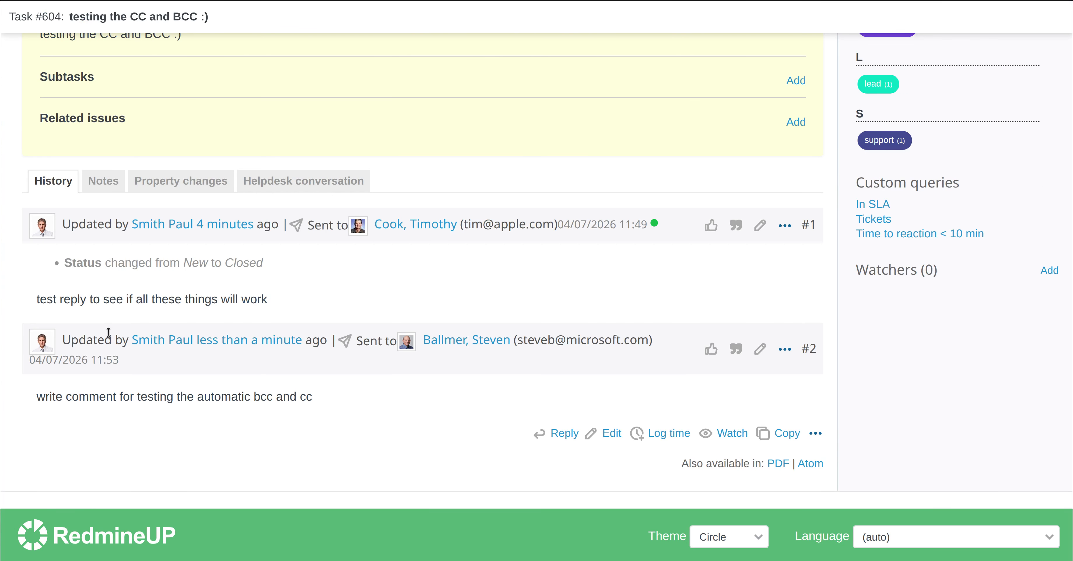
pyautogui.moveTo(346, 342)
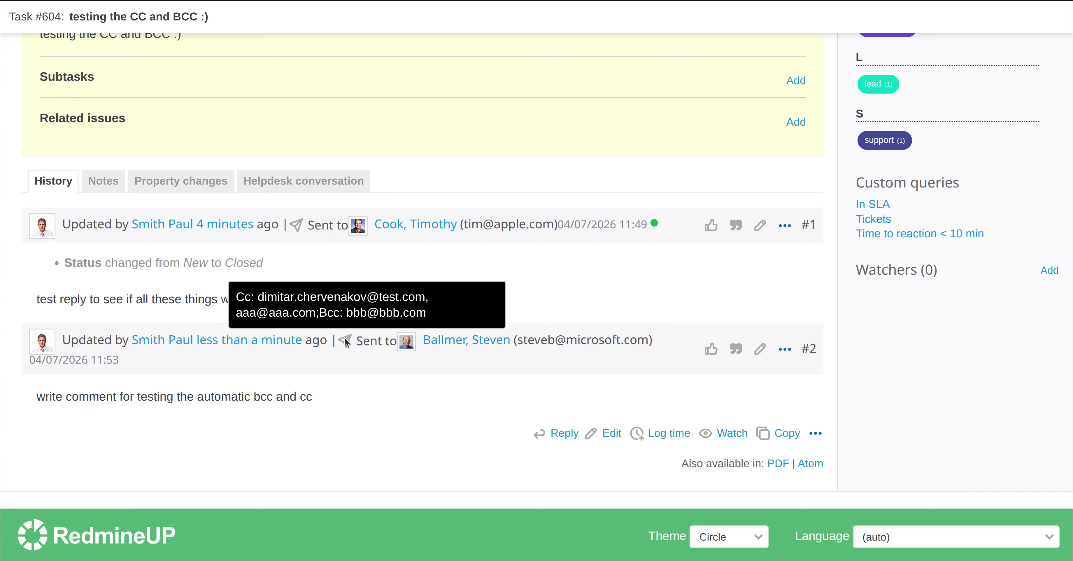
# Open the global Helpdesk plugin settings in the administration area
pyautogui.scroll(12, 586, 309)
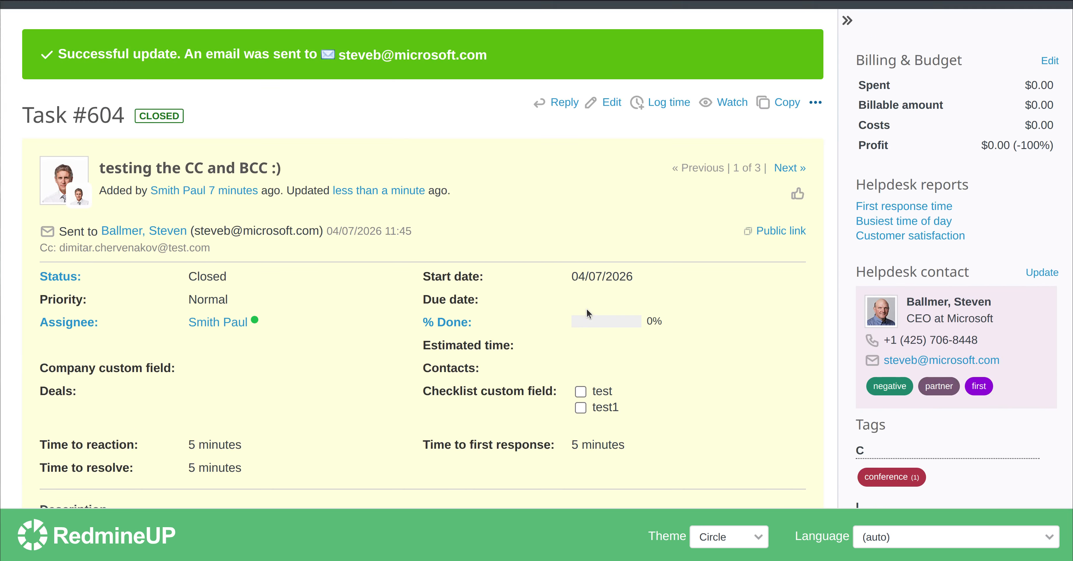
pyautogui.scroll(3, 586, 309)
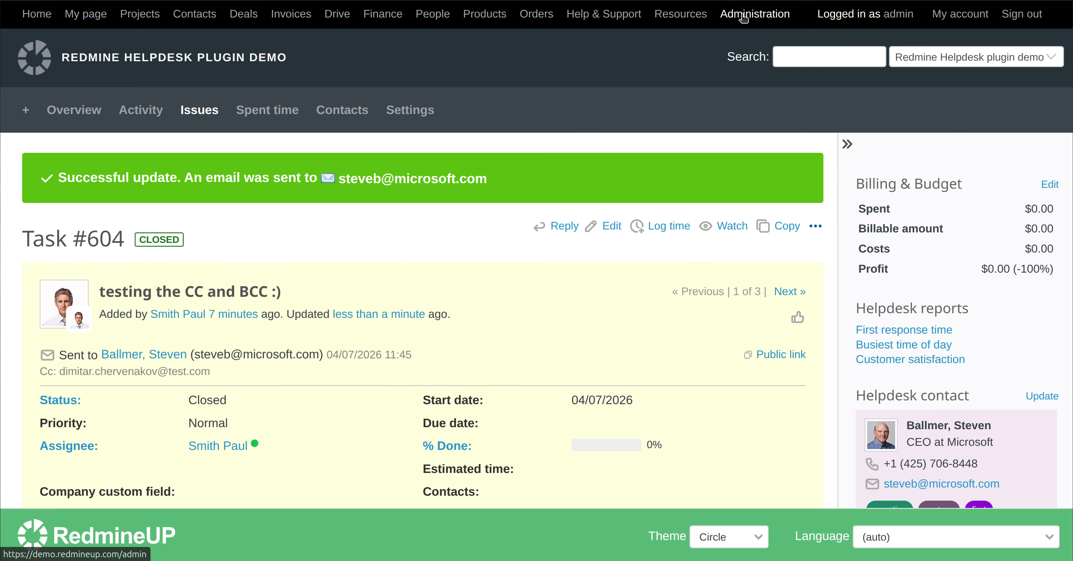
pyautogui.click(311, 12)
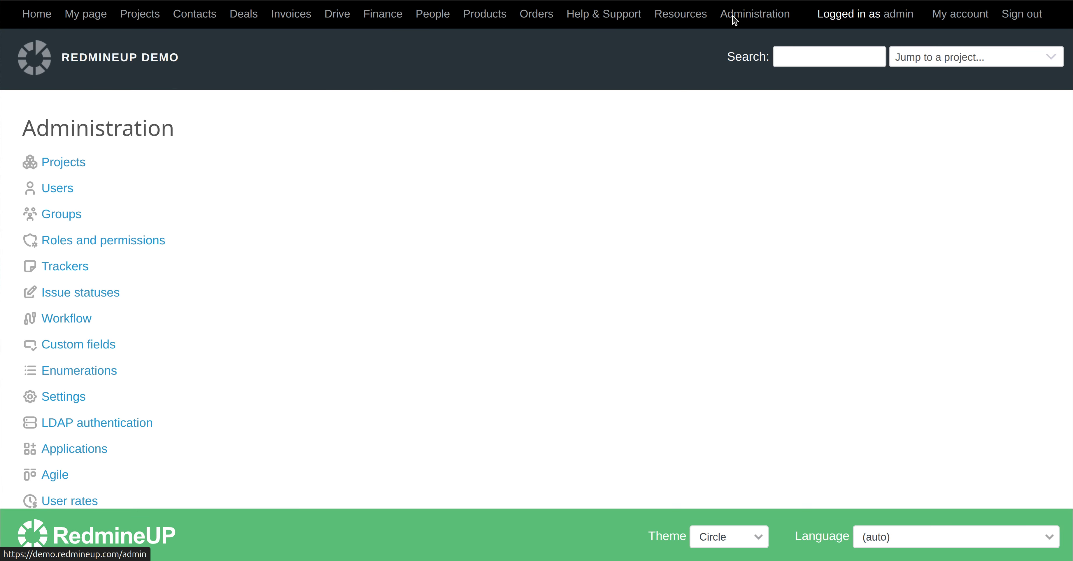
pyautogui.scroll(-3, 42, 454)
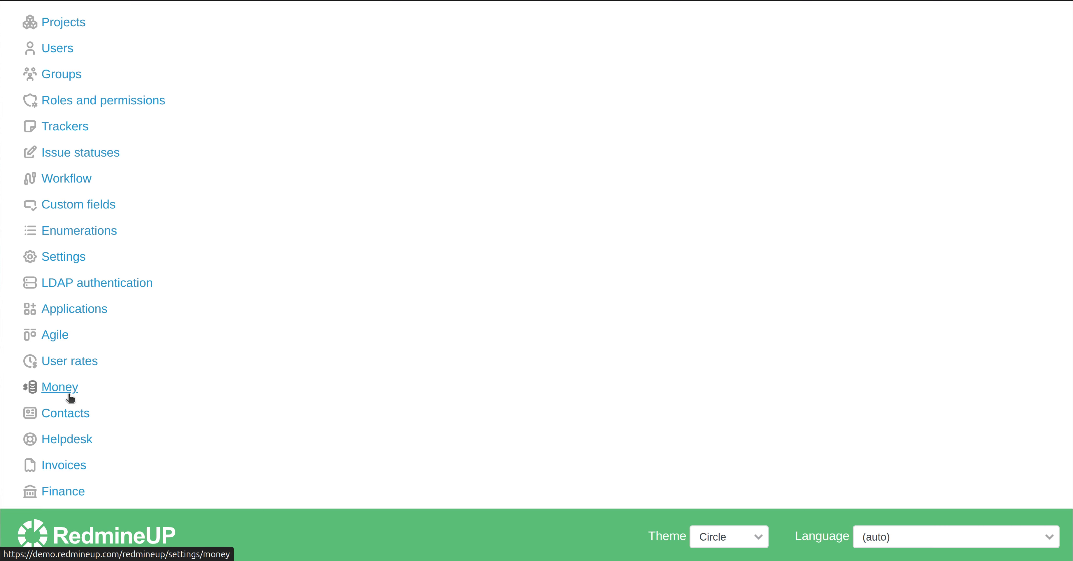
pyautogui.scroll(-1, 75, 395)
pyautogui.scroll(-1, 75, 395)
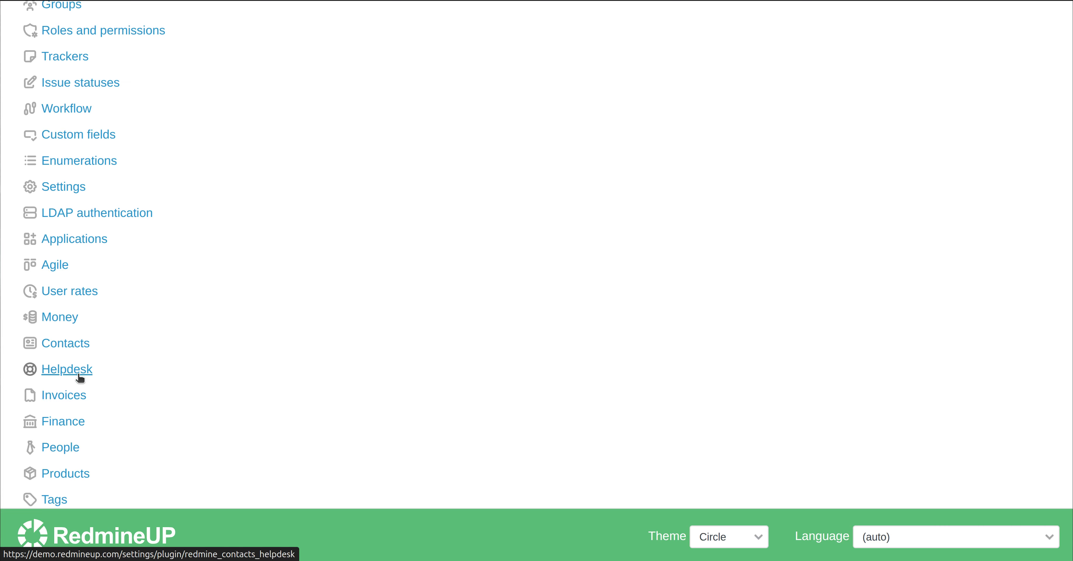
pyautogui.click(96, 357)
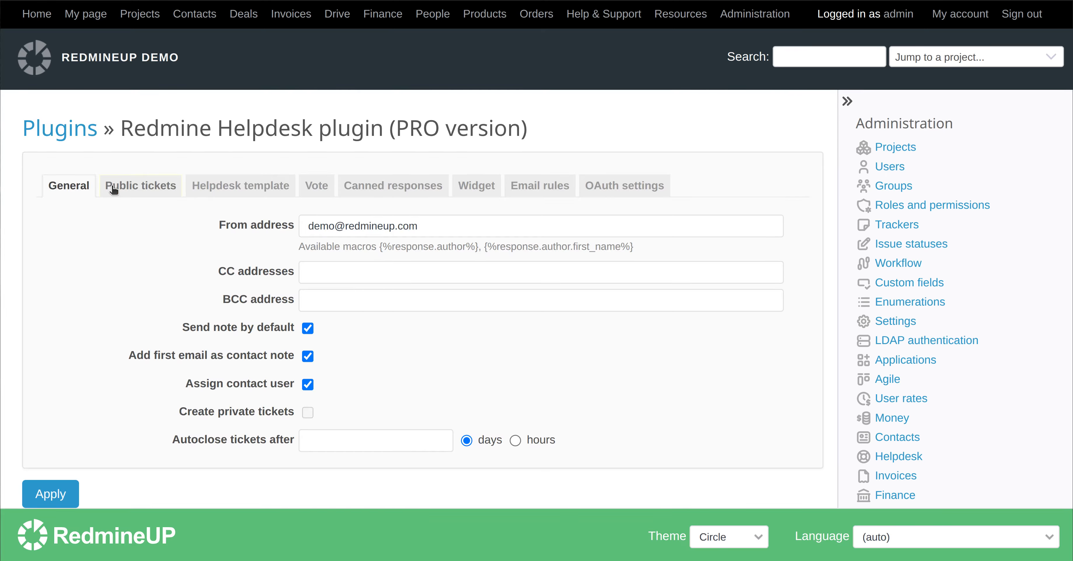